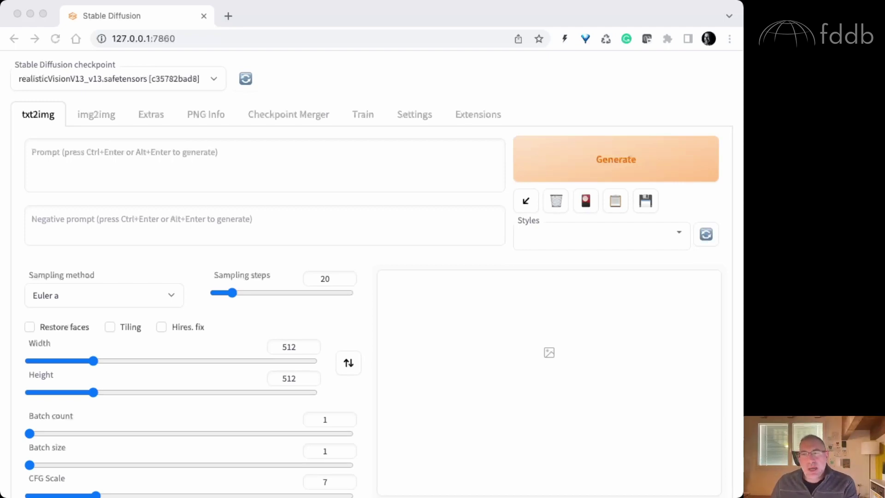
- Bring the browser forward and switch to the img2img tab, trying its prompt fields
click(702, 7)
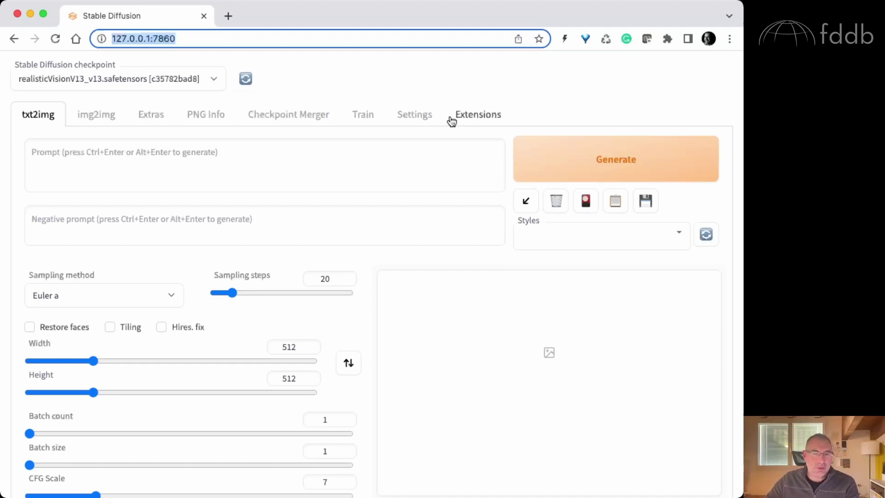
click(57, 80)
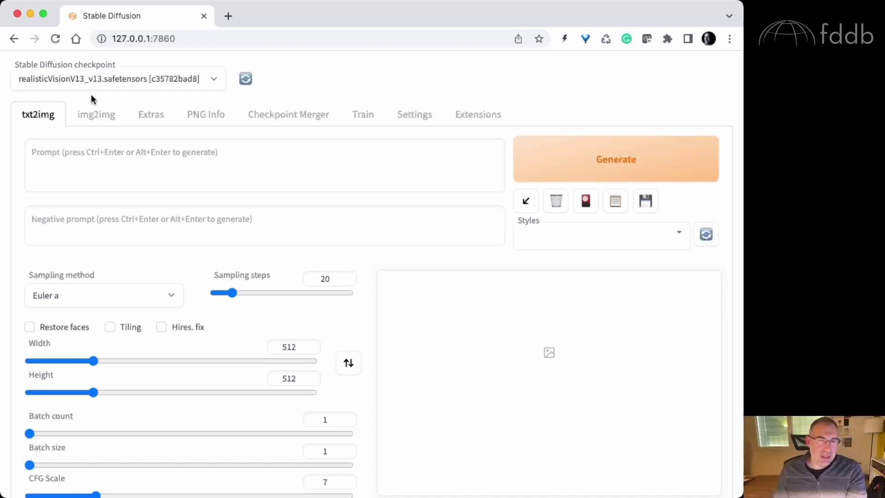
click(105, 124)
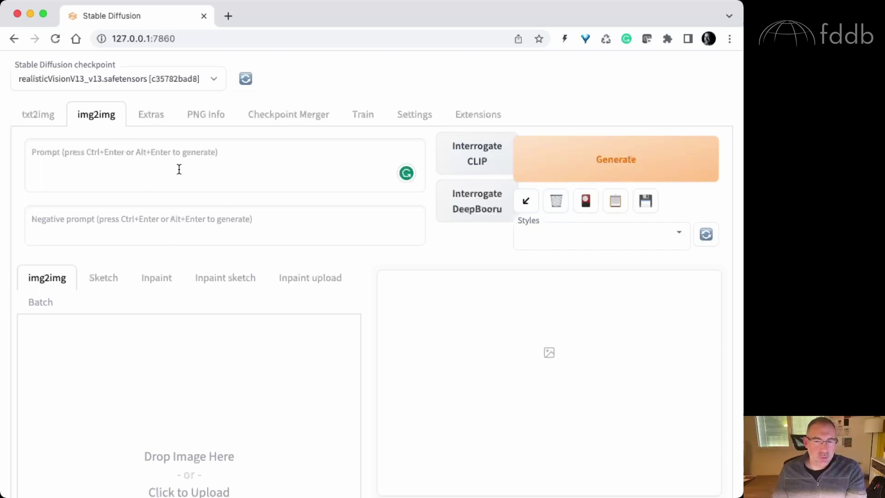
click(154, 162)
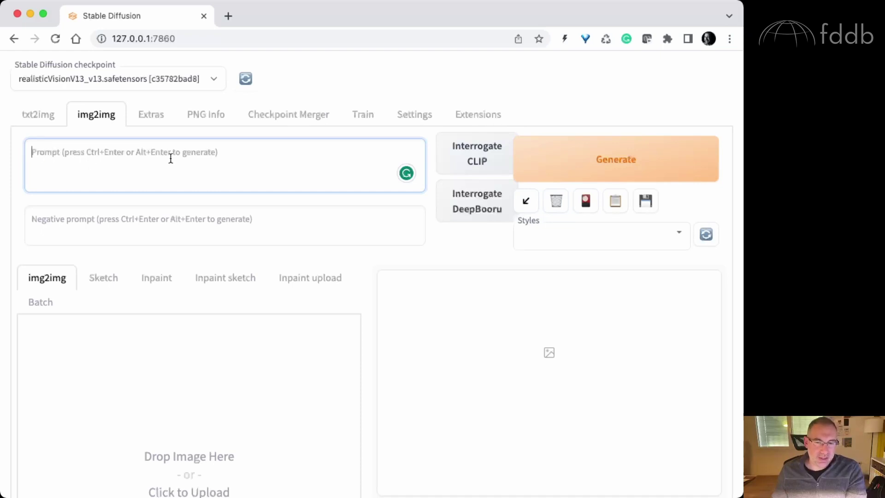
click(43, 223)
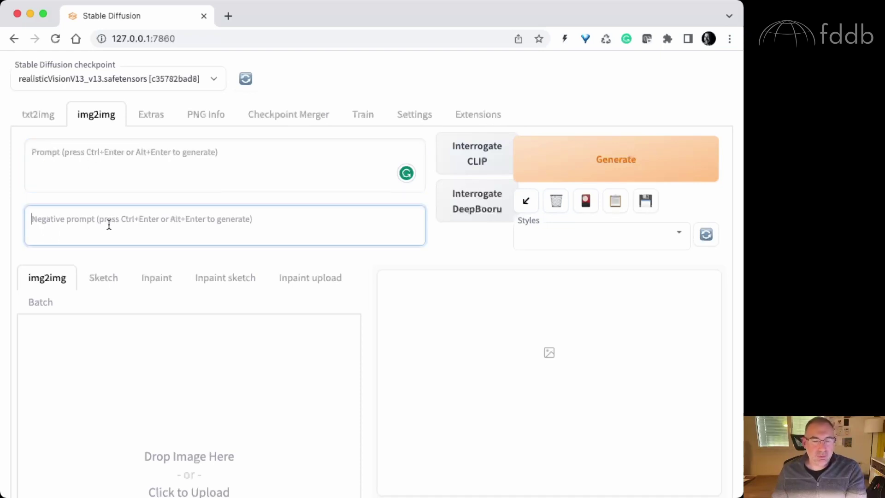
- Look over the 512×512, 25-step Euler a settings, then return to the Prompt box
scroll(189, 227, down, 4)
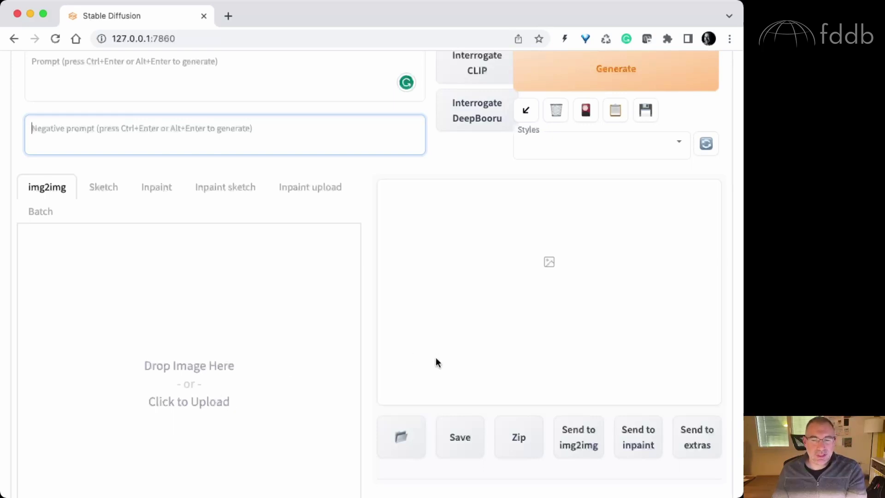
scroll(573, 299, down, 5)
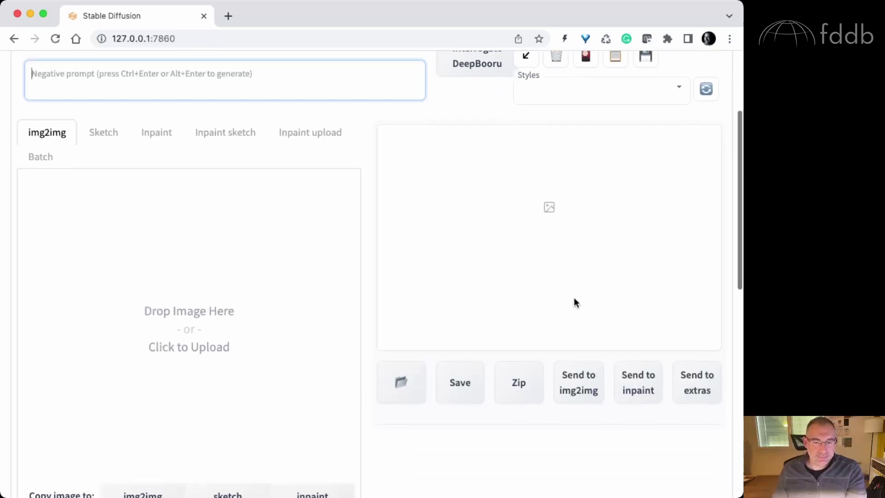
scroll(574, 302, down, 4)
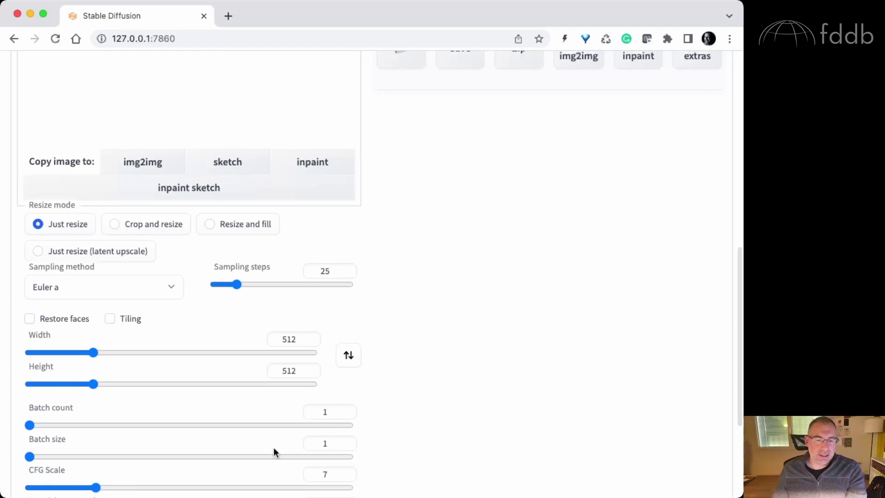
scroll(436, 396, up, 7)
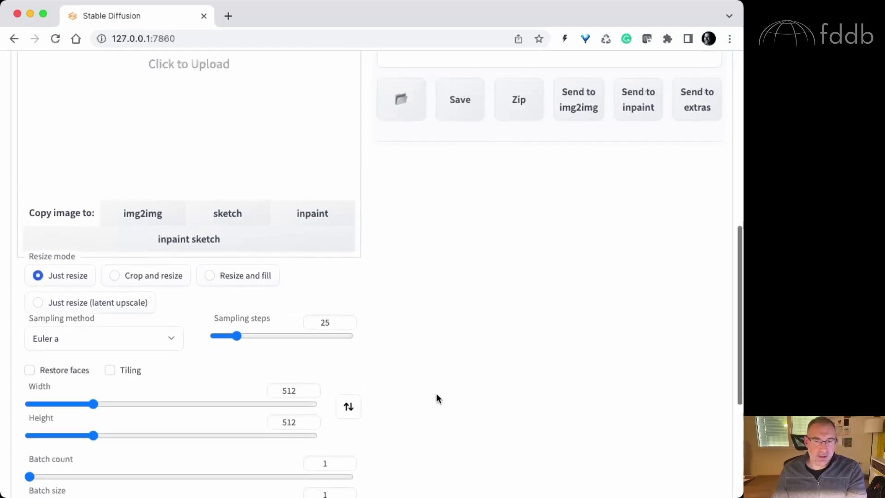
scroll(436, 397, up, 4)
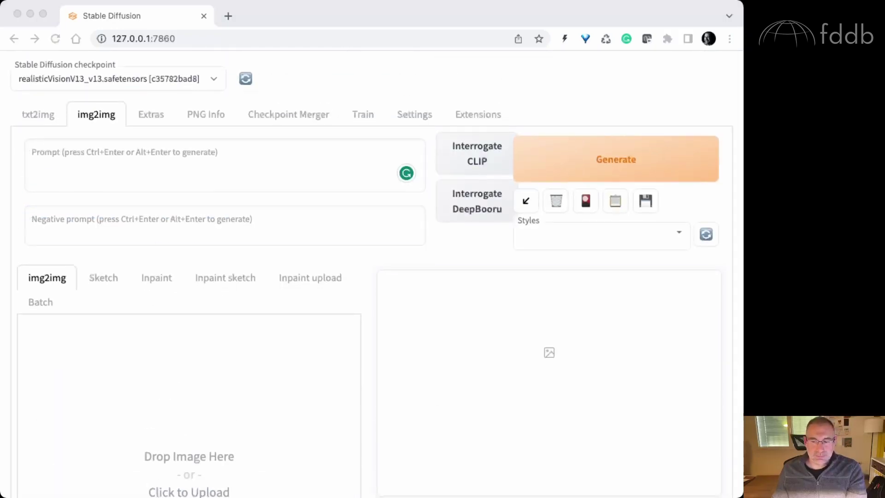
click(33, 152)
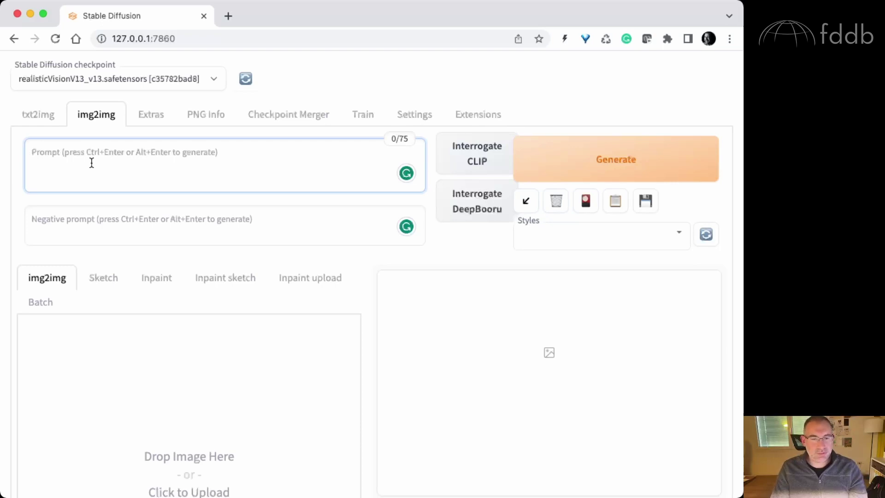
- Write the prompt: fisheye distorted photo of a cat near the camera among skyscrapers, blue sky, sun, white clouds
text(fishe)
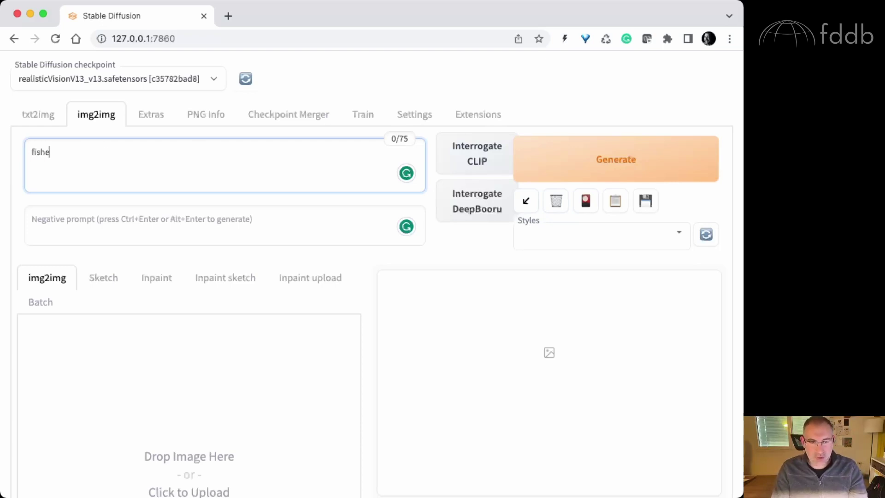
text(ye distorted photo of)
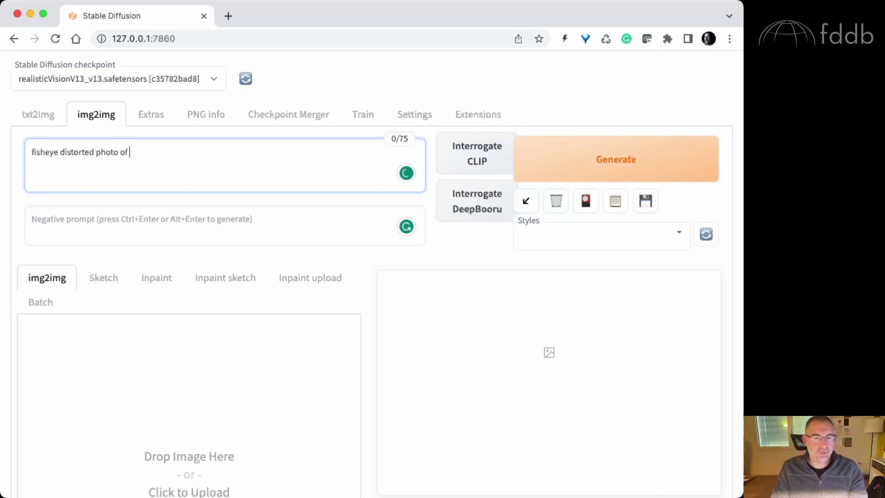
text( a cat)
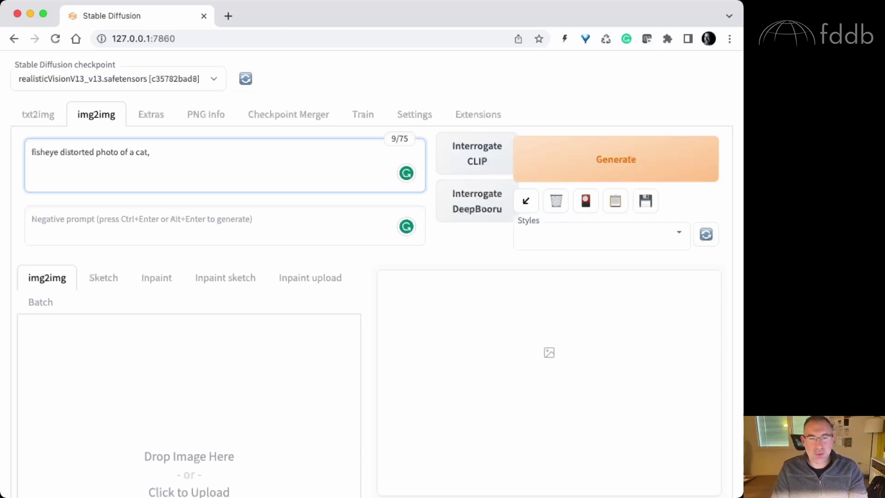
text(, the cat is nea r)
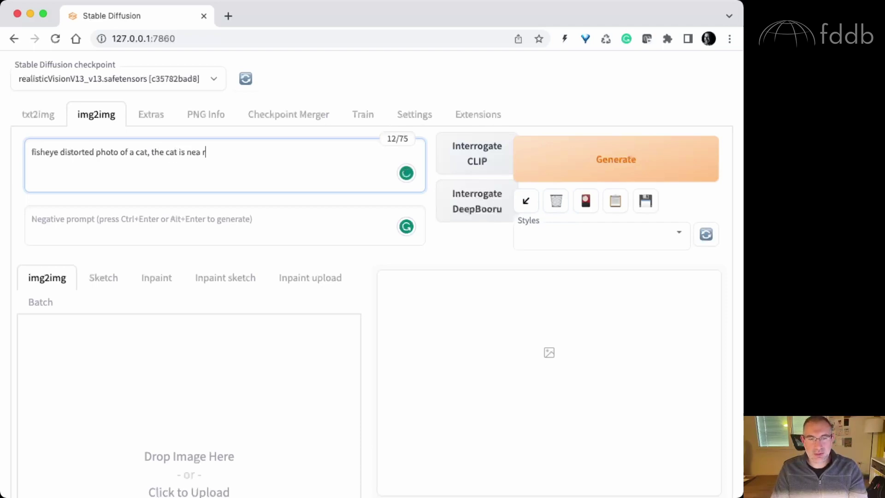
text(the camera, )
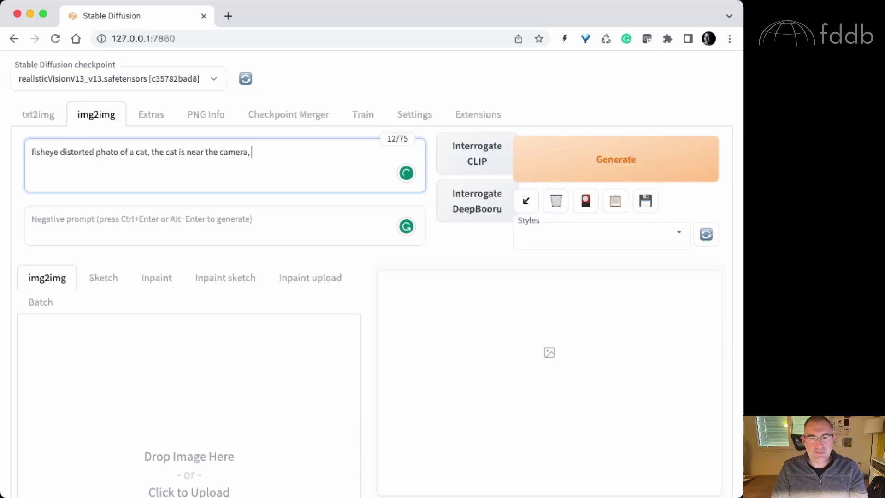
text(around)
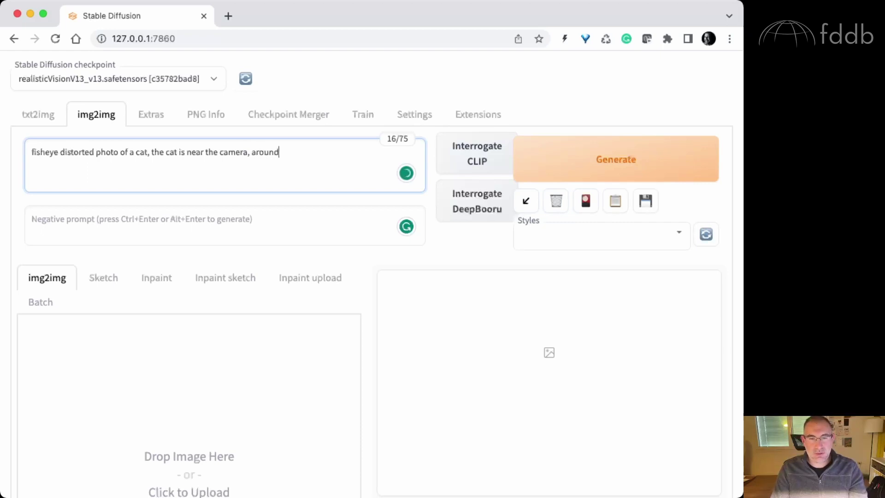
text( the cat there are )
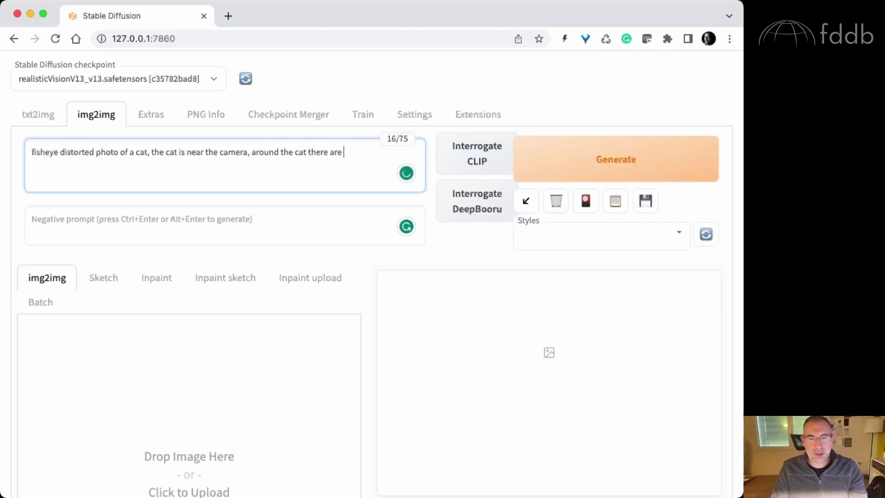
text(skyscrapers, s)
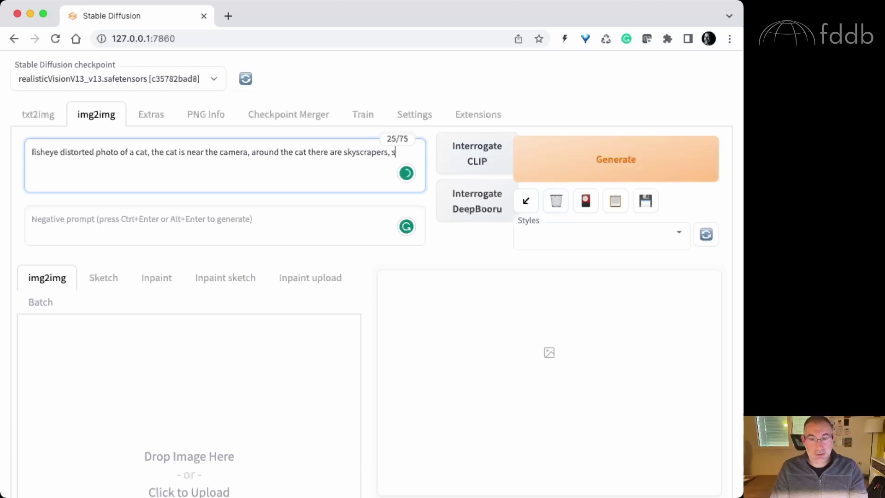
key(BackSpace)
text(the sky is)
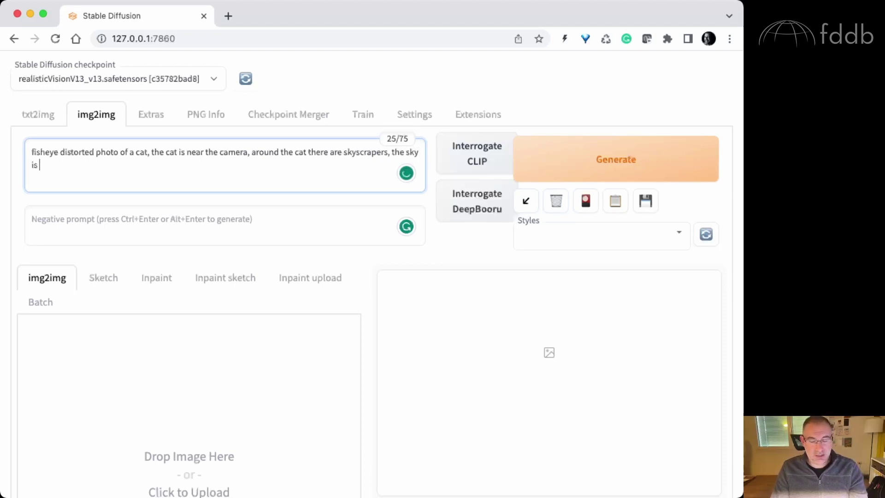
text( blue, th)
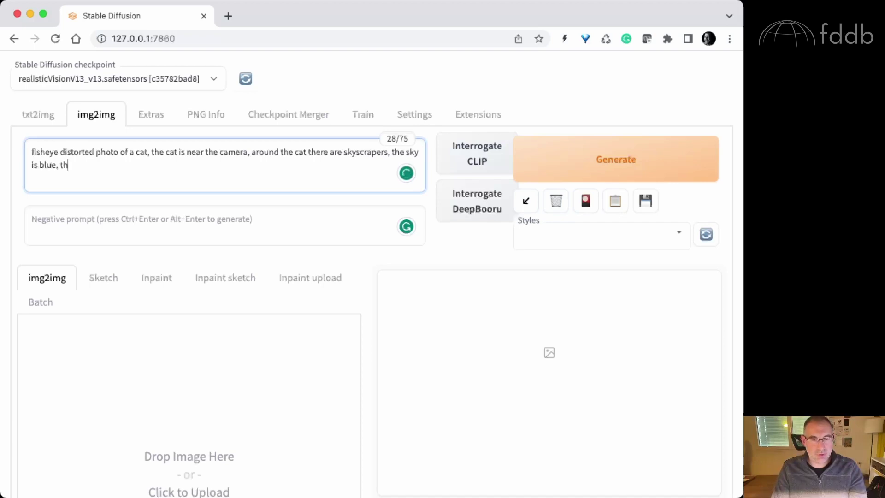
text(e sun is shini)
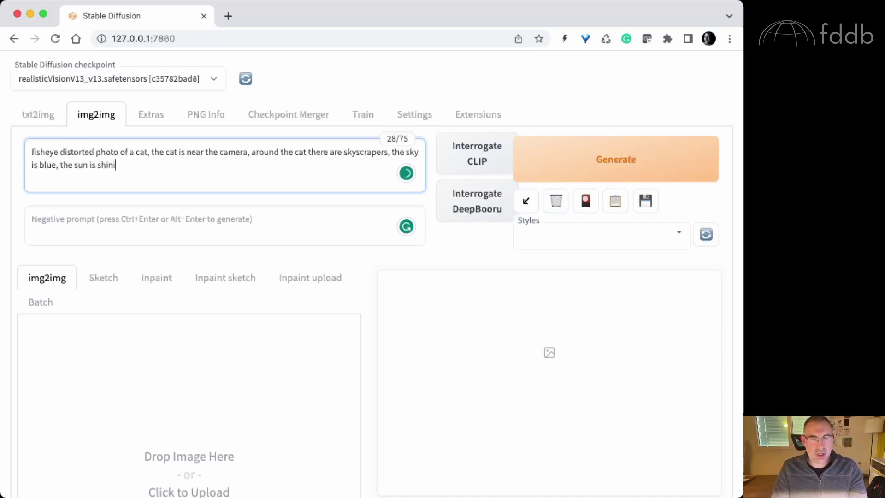
text(ng, there are some)
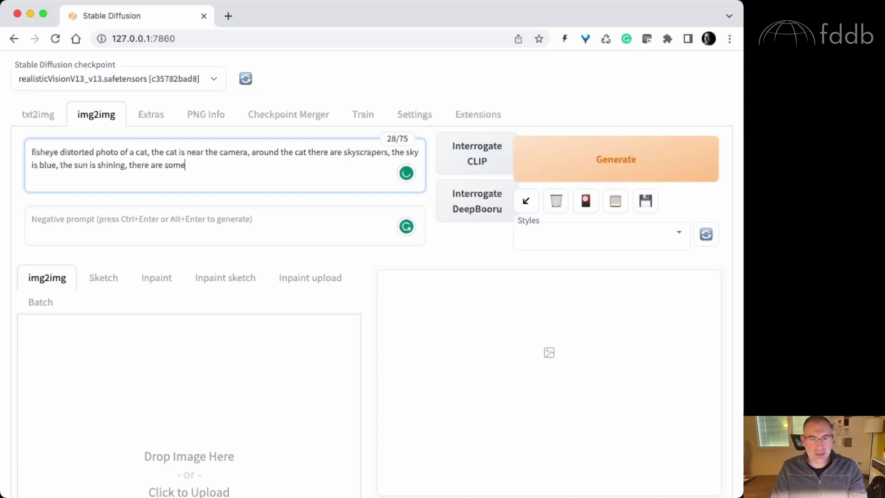
text( white clouds )
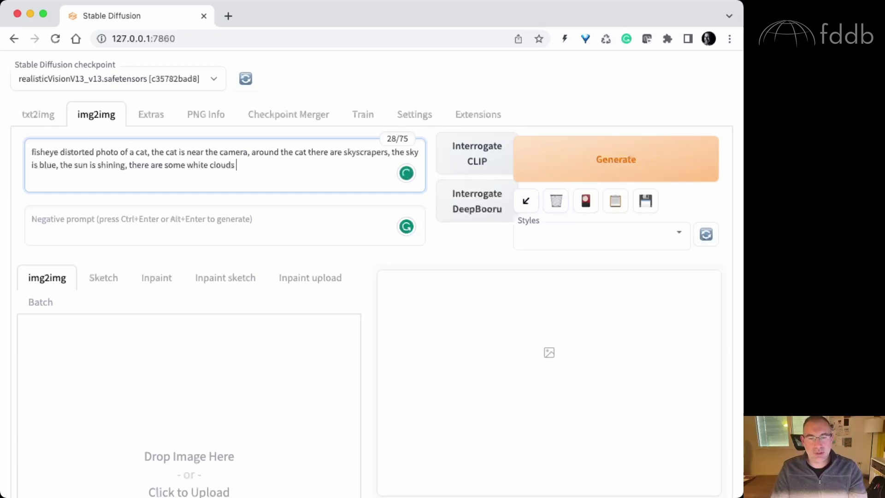
text(in the sky,)
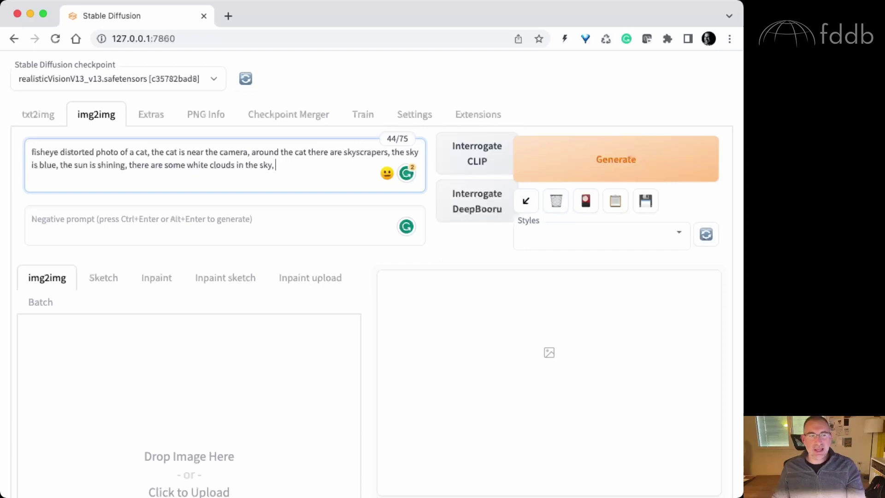
- Append a pasted list of extra tags to the end of the positive prompt
key(super+Tab)
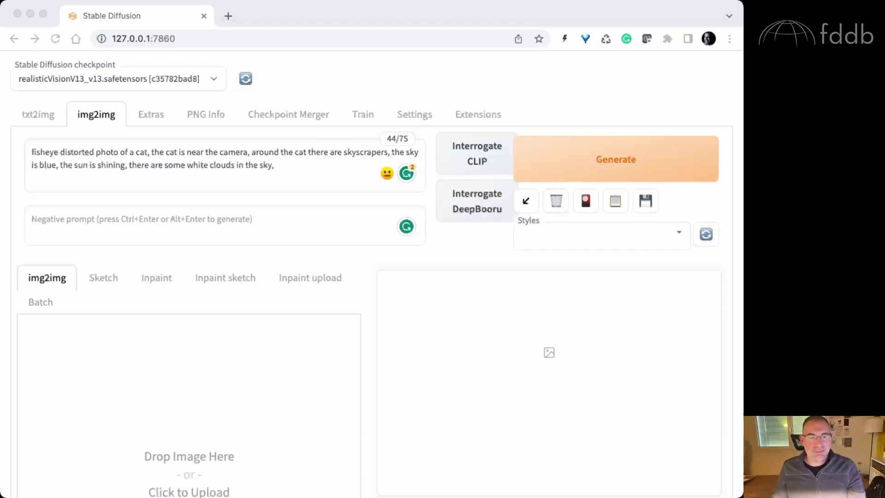
click(308, 185)
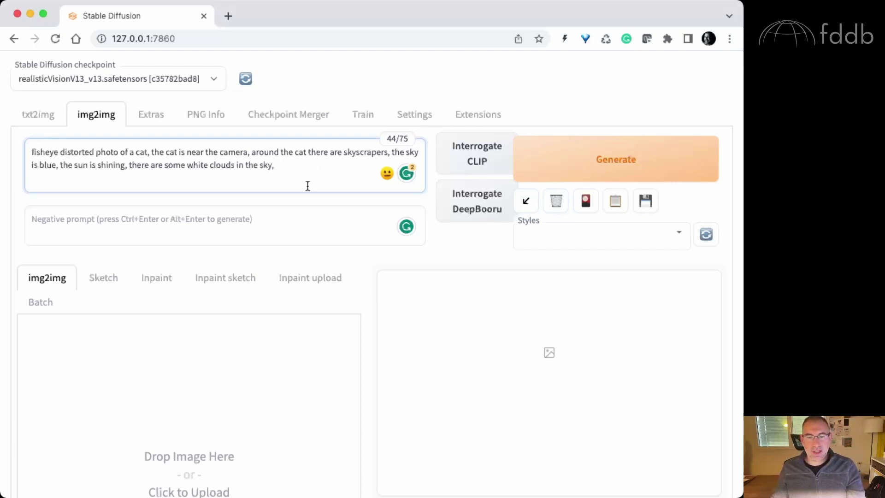
text(wide angle photo, RAW photo, extremely detailed, hyperrealistic, hyperrealism, photorealistic, photorealism, dslr, soft lighting, high quality, film grain, Fujifilm XT3, backlighting, sharp focus, 8K, fisheye distorsion, circular image, bended horizon)
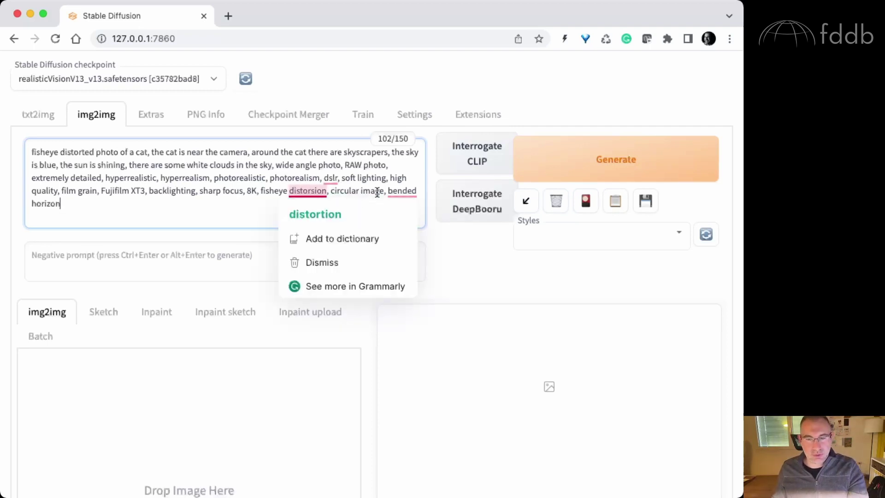
- Paste the prepared negative prompt rejecting deformed iris, extra fingers, long neck and low quality
click(175, 275)
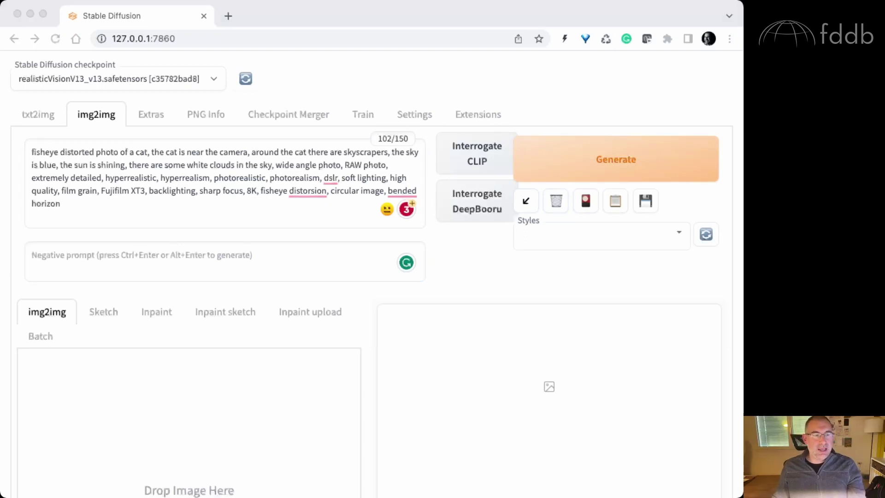
click(123, 258)
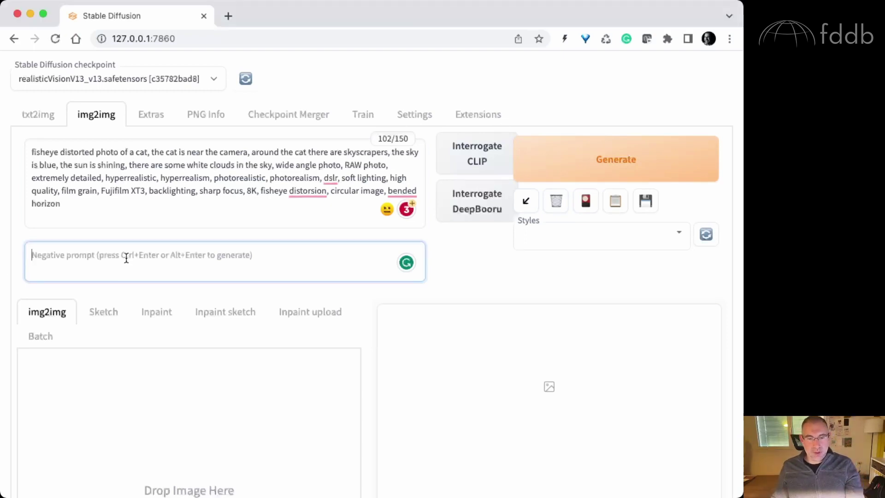
text((close up, earings, deformed iris, deformed pupils, semi-realistic, cgi, 3d, render, sketch, cartoon, drawing, anime:1.4), text, close up, cropped, out of frame, worst quality, low quality, jpeg artifacts, ugly, duplicate, morbid, mutilated, extra fingers, mutated hands, poorly drawn hands, poorly drawn face, mutation, deformed, blurry, dehydrated, bad anatomy, bad proportions, extra limbs, cloned face, disfigured, gross proportions, malformed limbs, missing arms, missing legs, extra arms, extra legs, fused fingers, too many fingers, long neck)
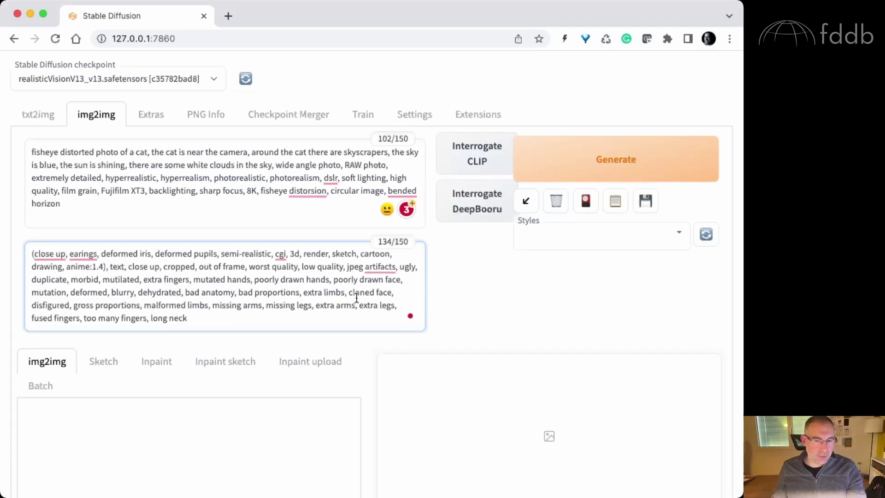
scroll(371, 300, down, 5)
scroll(373, 301, down, 1)
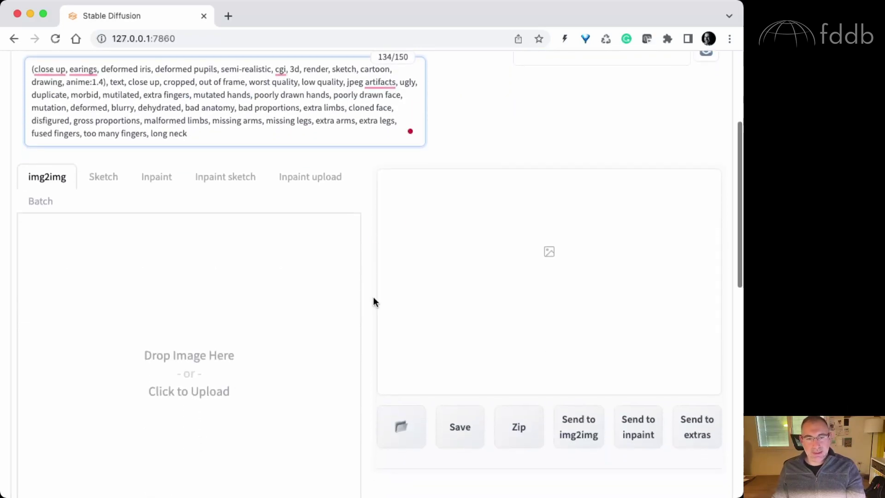
- Upload the fisheye pyramid photo under blue sky as the img2img source image
click(235, 342)
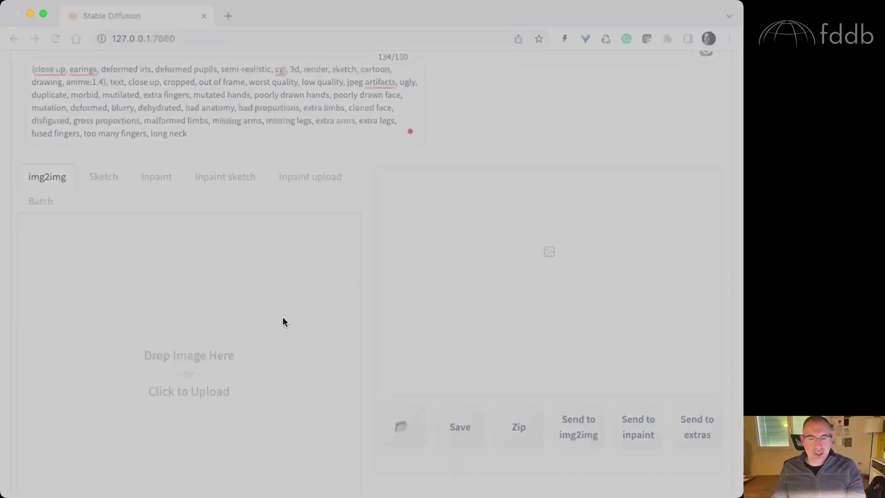
key(Return)
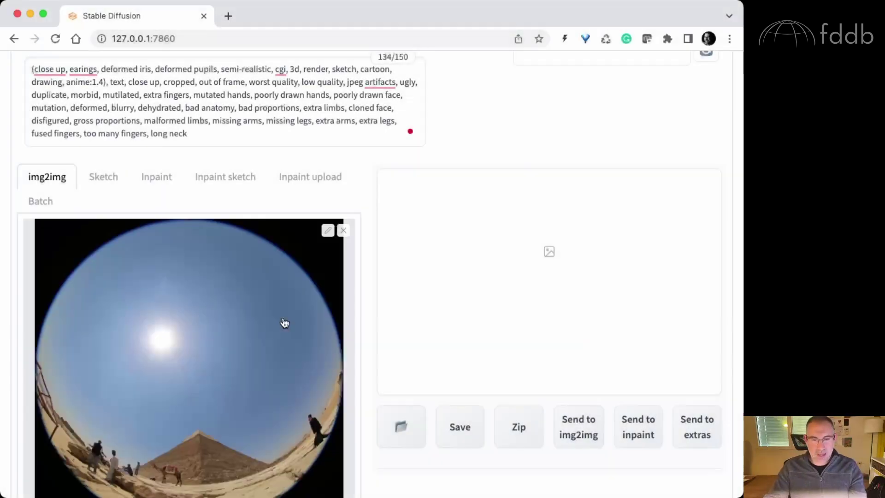
scroll(285, 323, down, 2)
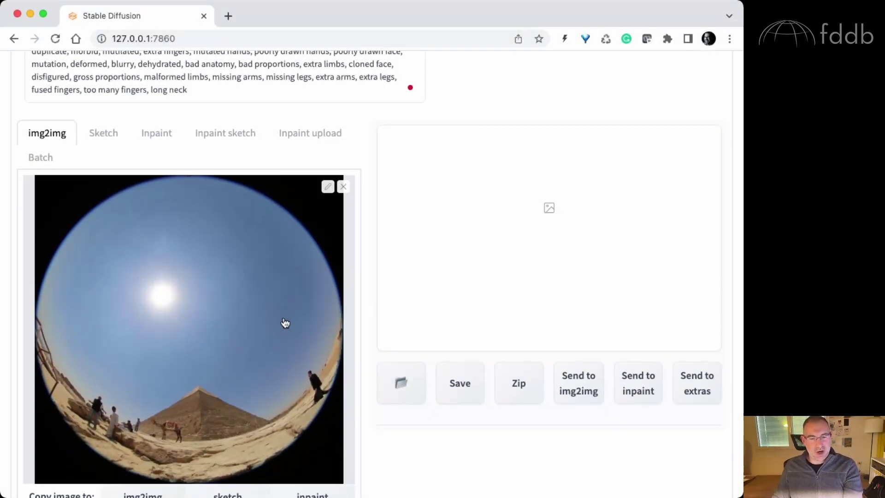
scroll(286, 322, down, 2)
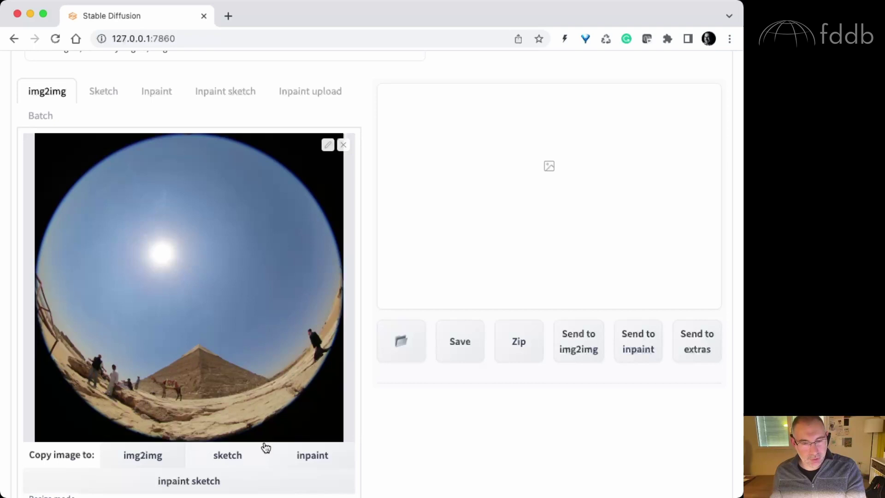
scroll(220, 318, down, 1)
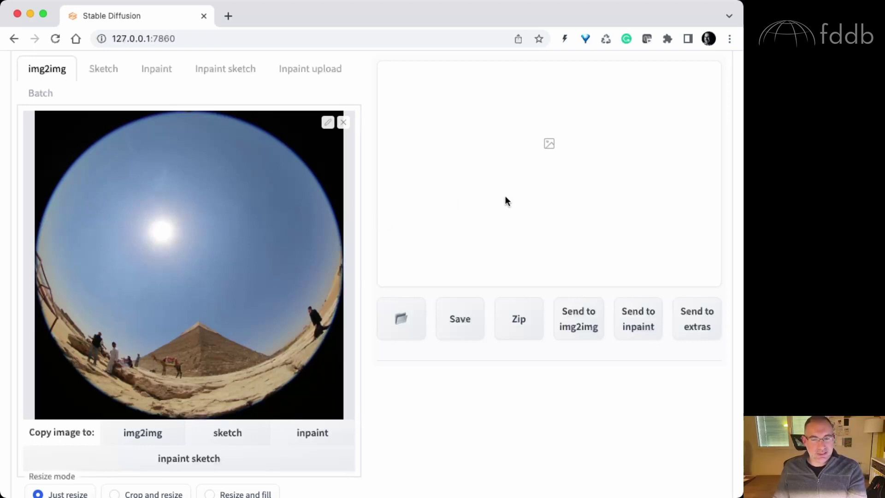
scroll(468, 387, down, 5)
scroll(469, 388, down, 2)
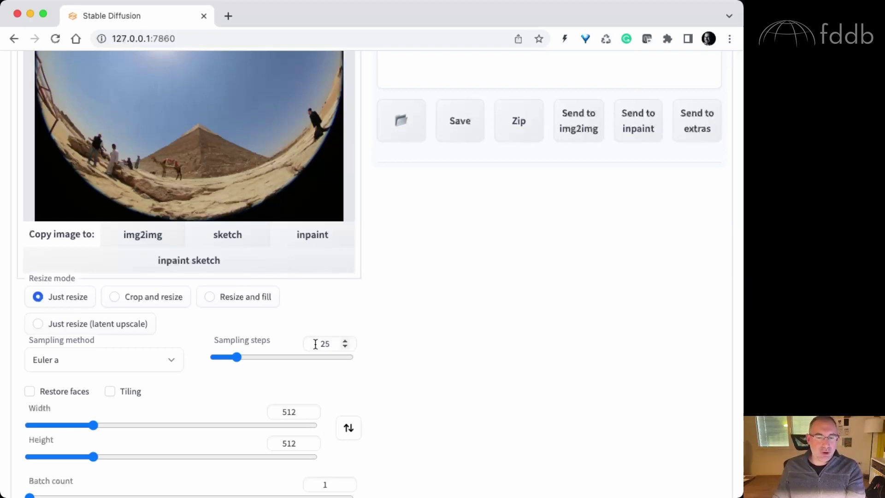
scroll(371, 325, down, 2)
scroll(372, 324, down, 8)
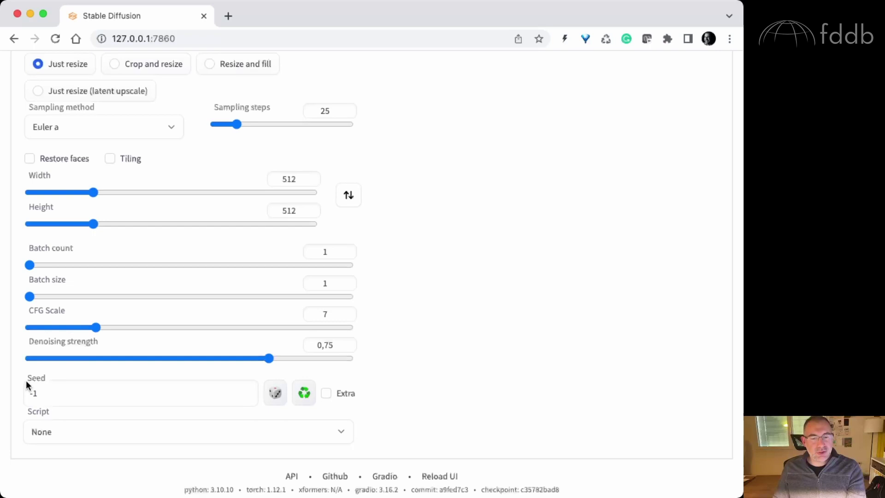
click(30, 389)
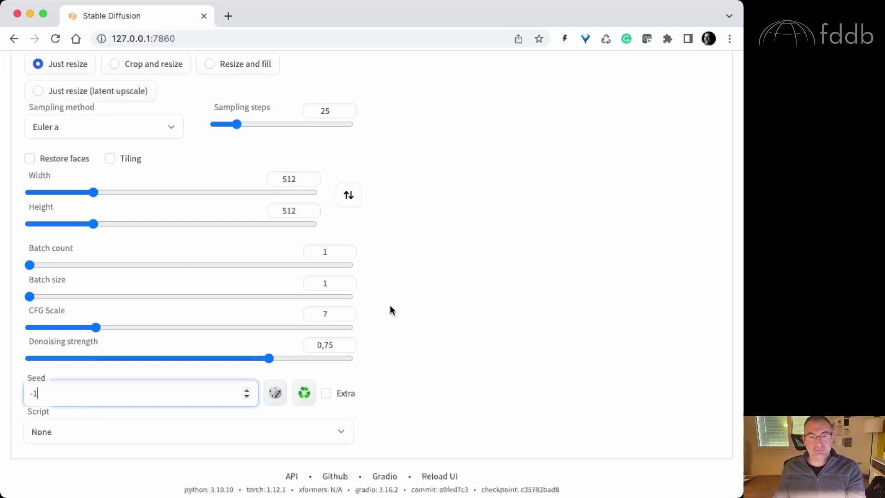
scroll(496, 336, up, 20)
scroll(513, 321, down, 4)
- Generate the fisheye cat-among-skyscrapers image from the pyramid photo
scroll(526, 282, down, 1)
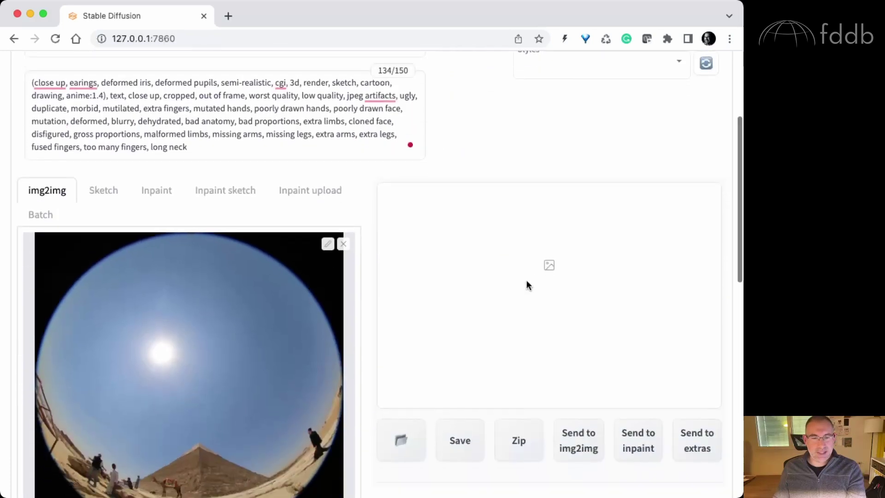
scroll(527, 283, up, 4)
scroll(526, 283, down, 5)
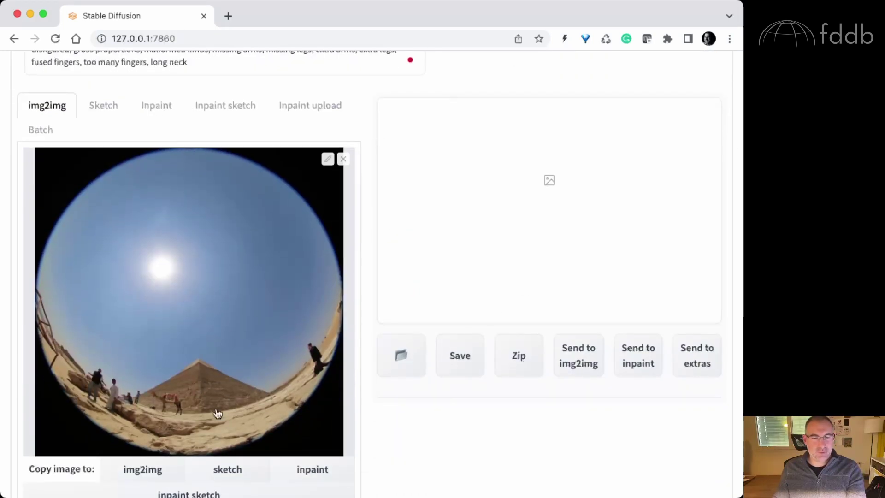
scroll(460, 226, up, 5)
click(626, 173)
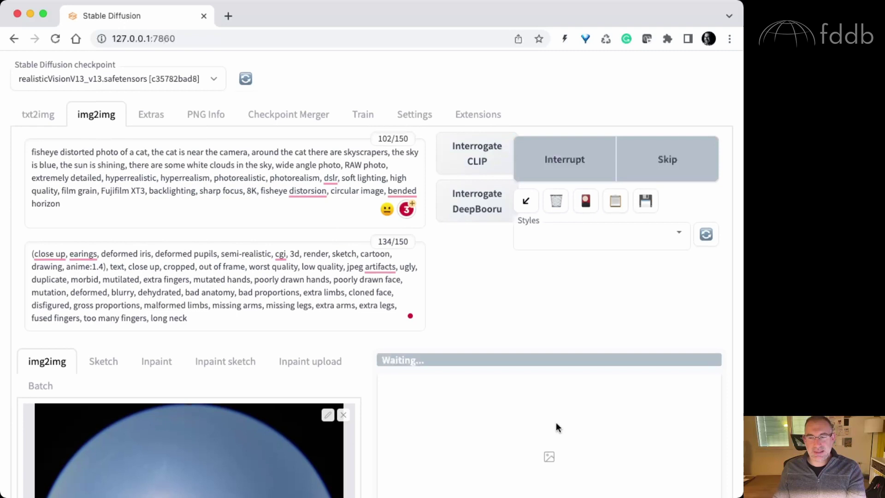
scroll(582, 325, down, 5)
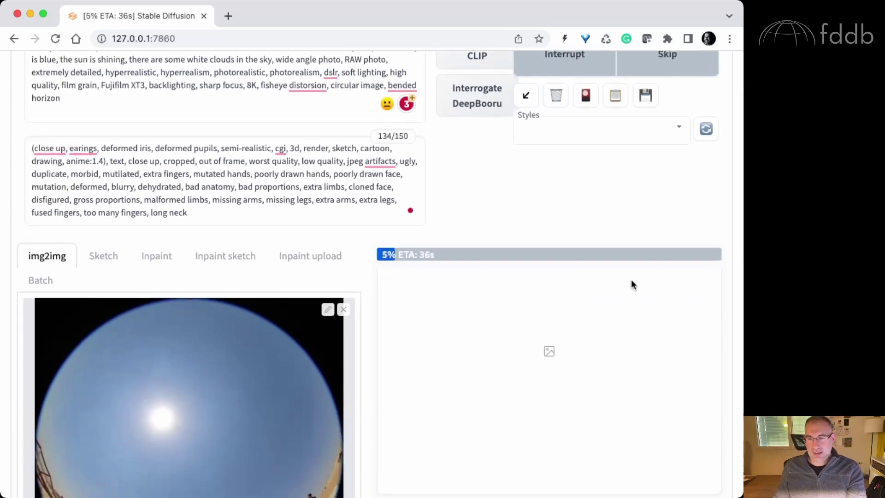
scroll(660, 232, down, 1)
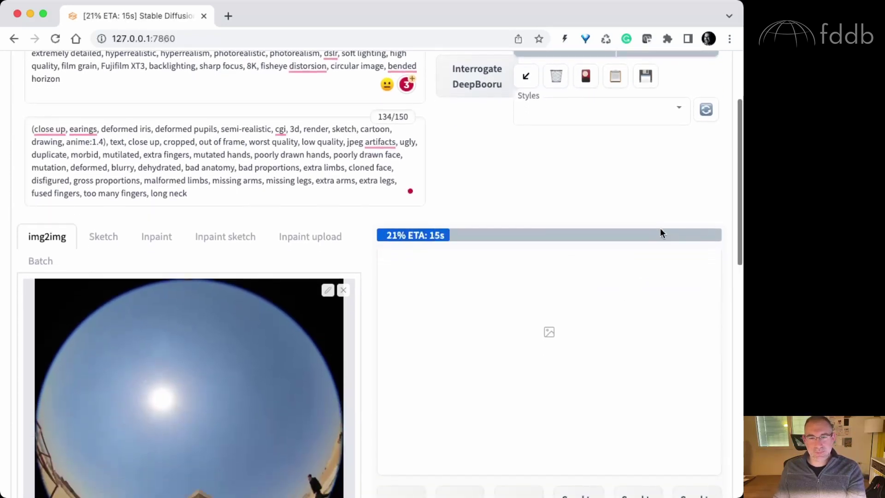
scroll(659, 237, down, 1)
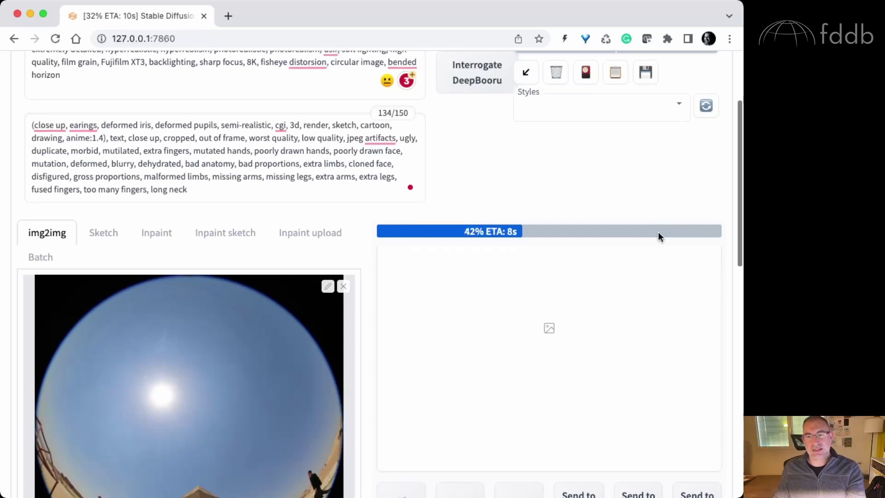
scroll(659, 233, down, 1)
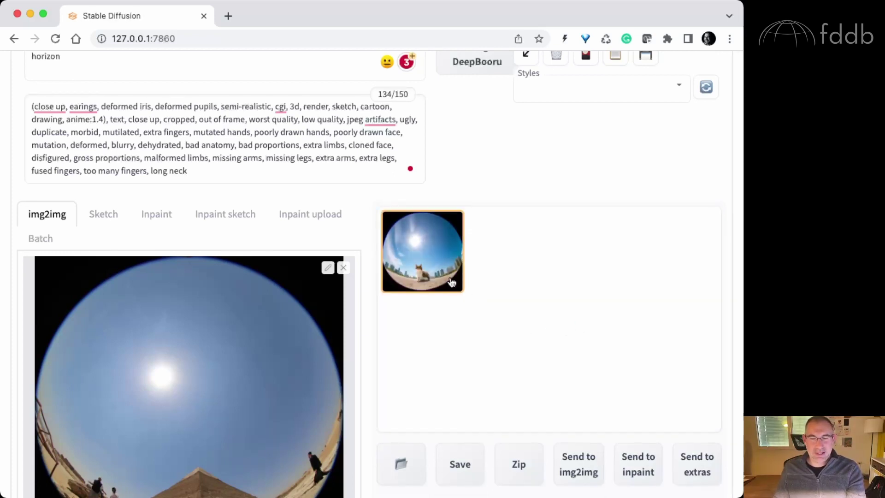
scroll(452, 282, up, 3)
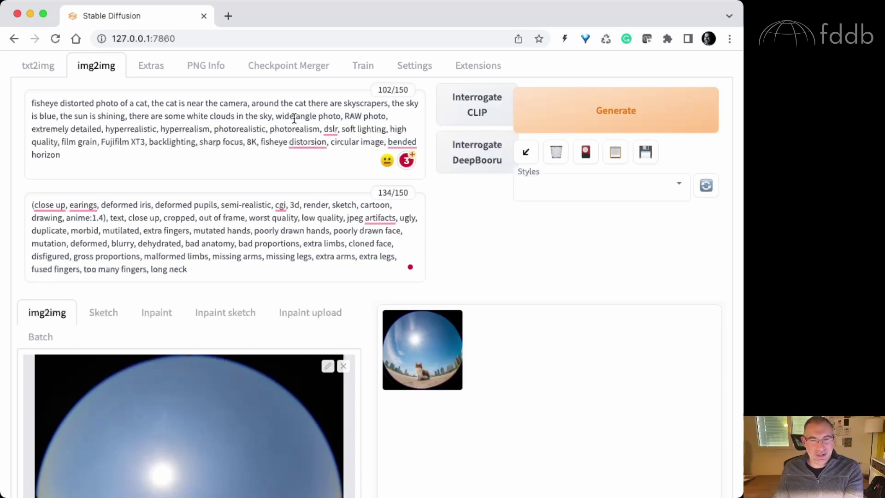
- View the generated cat image full screen, then close the view
click(414, 337)
click(525, 353)
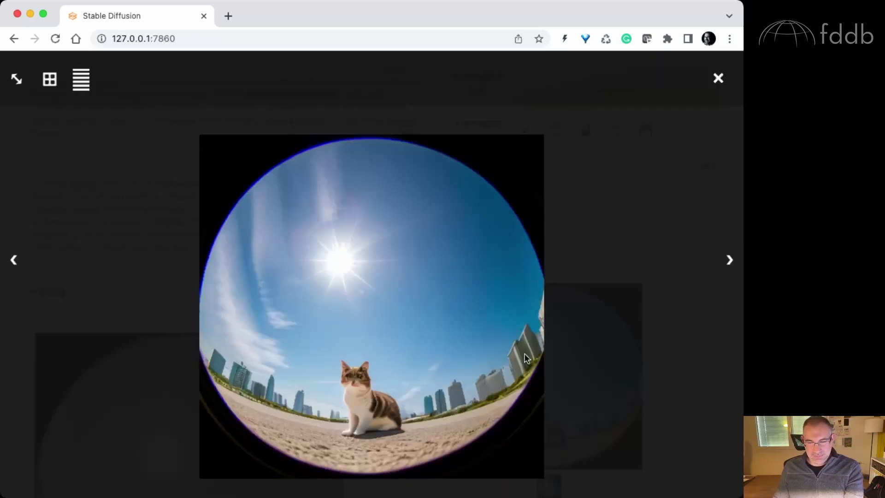
click(573, 301)
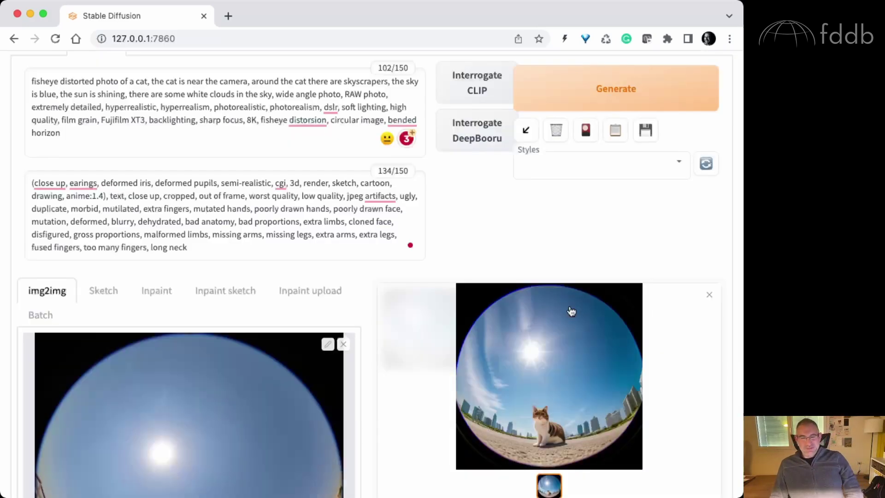
scroll(593, 334, down, 3)
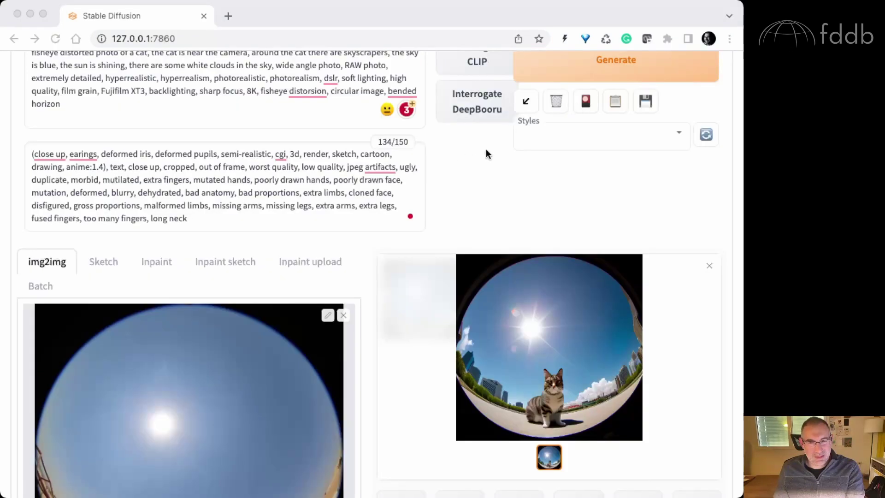
click(485, 153)
scroll(330, 115, up, 5)
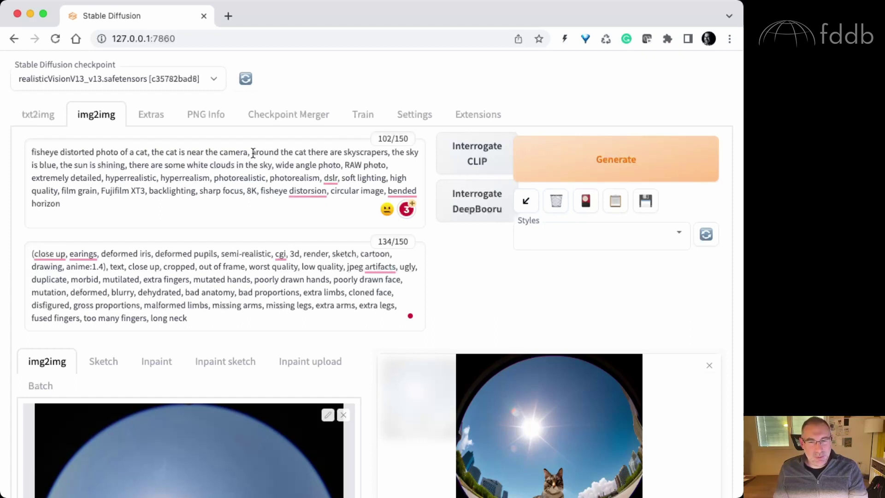
- Replace 'around the cat there are skyscrapers' with 'the cat is in a beautiful park, there is grass everywhere'
drag(253, 153, 384, 149)
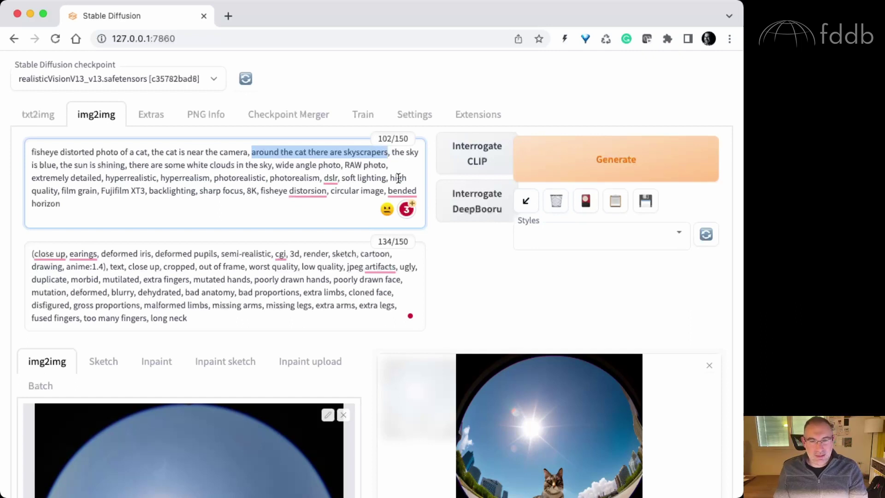
key(BackSpace)
text(the cat is)
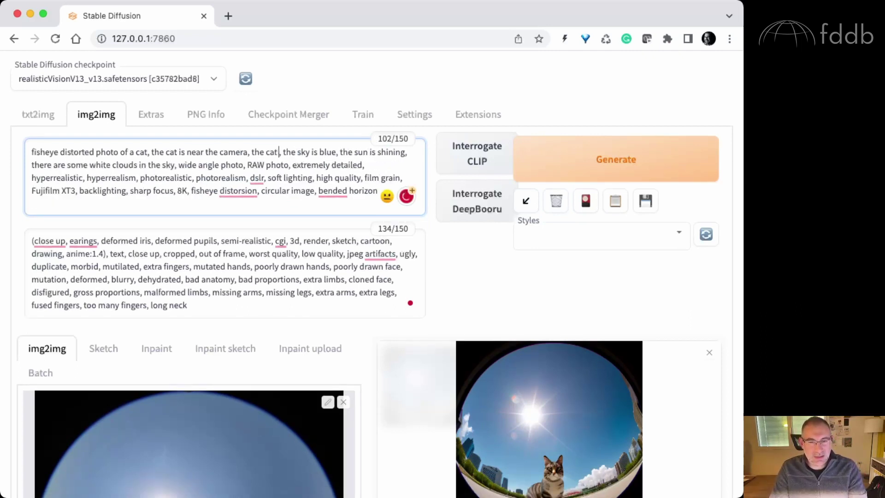
text( in a)
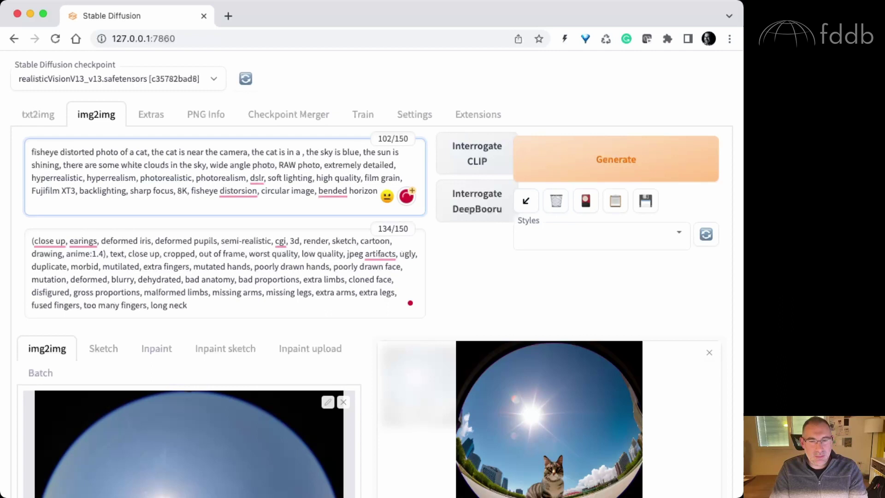
text( beaut)
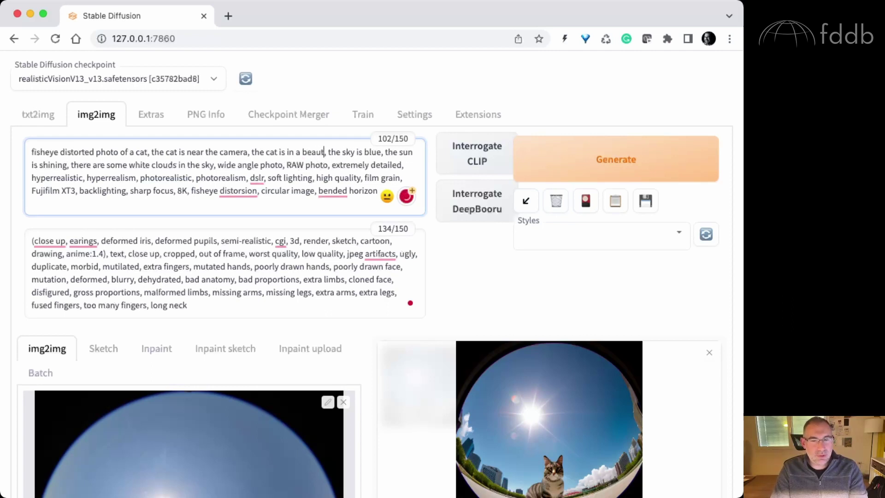
text(iful park,)
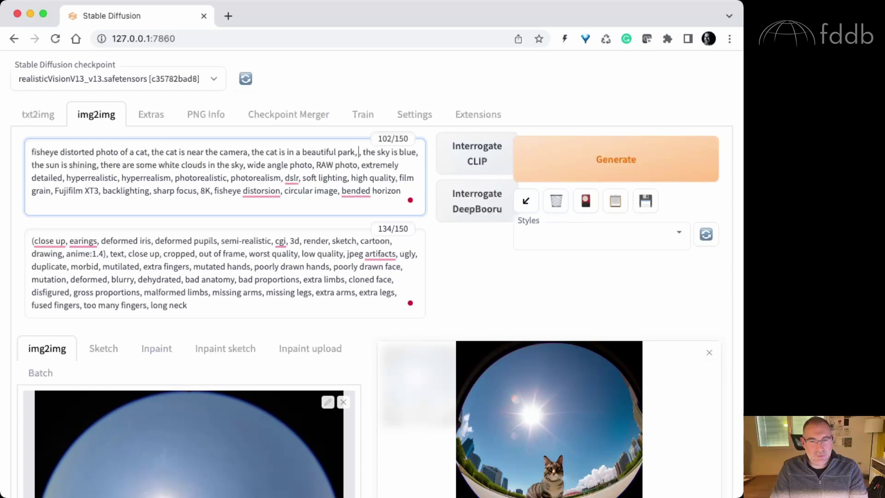
text( there is)
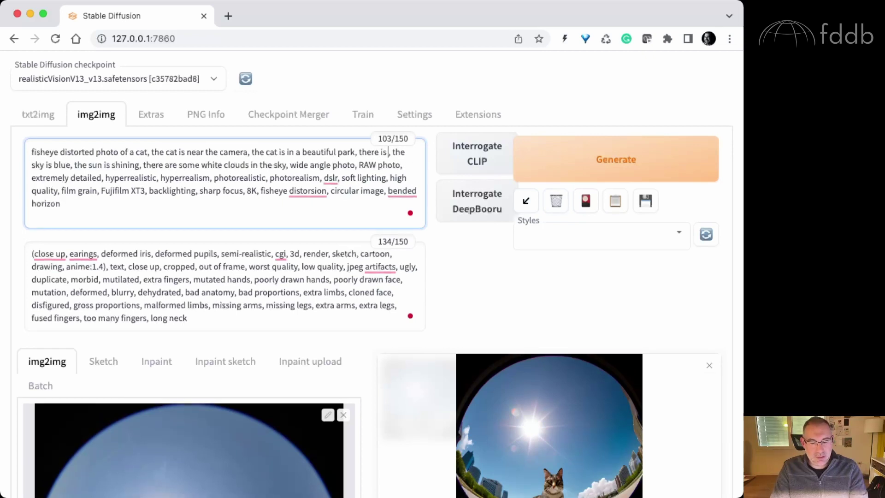
text( grass everywh)
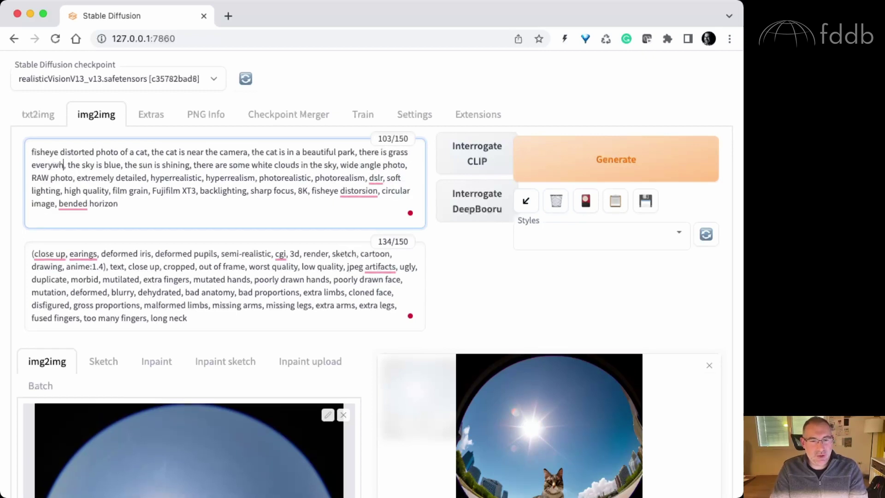
text(ere)
- Run generation with the park prompt and wait for the cat-on-grass result in the gallery
click(588, 160)
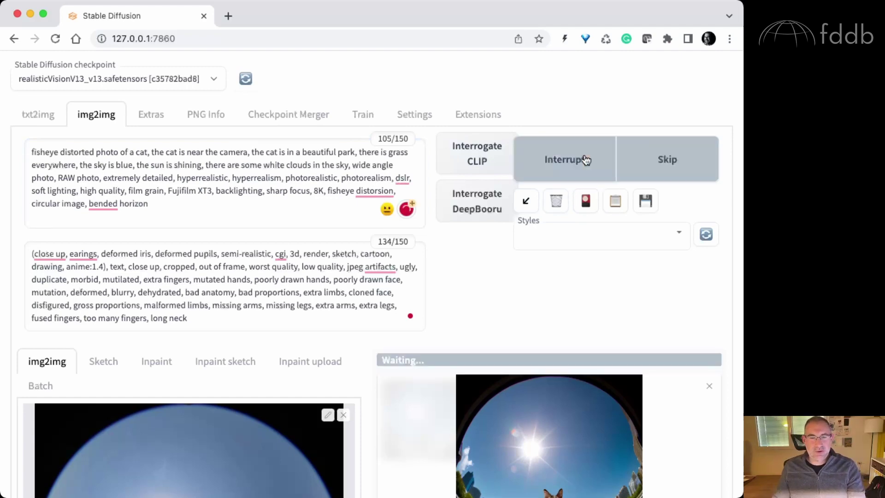
scroll(584, 178, down, 5)
scroll(586, 180, up, 1)
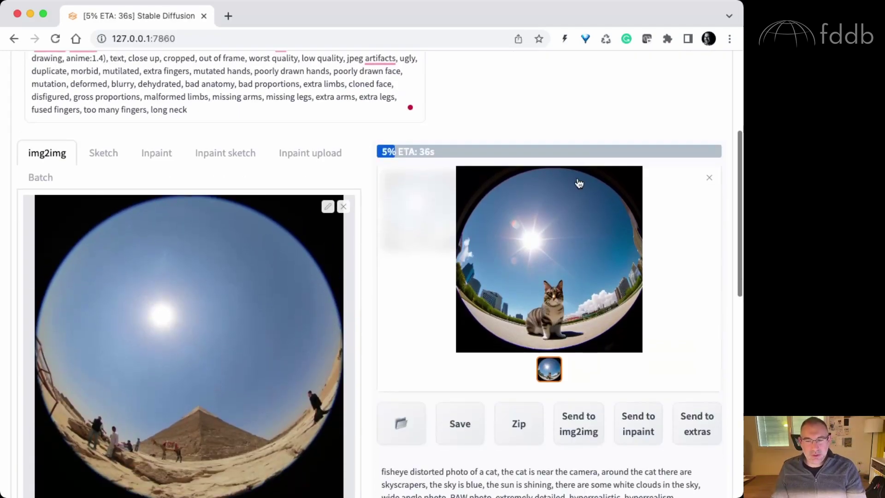
scroll(580, 183, down, 2)
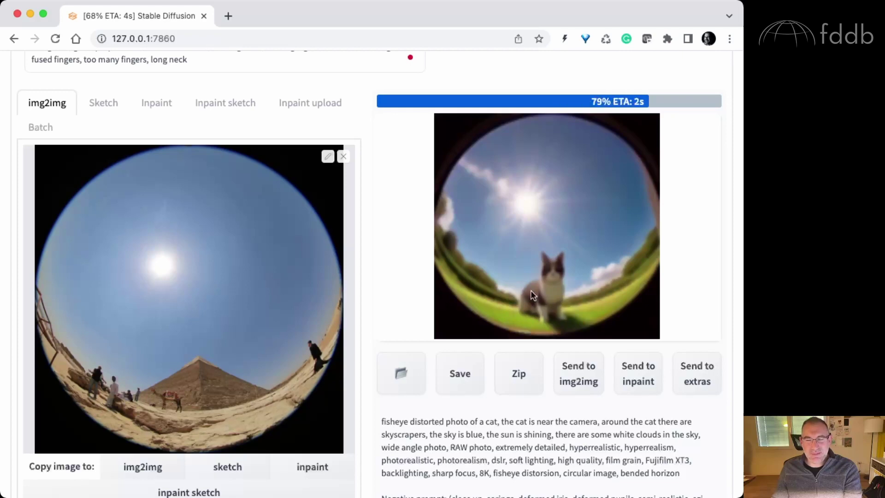
scroll(549, 378, down, 5)
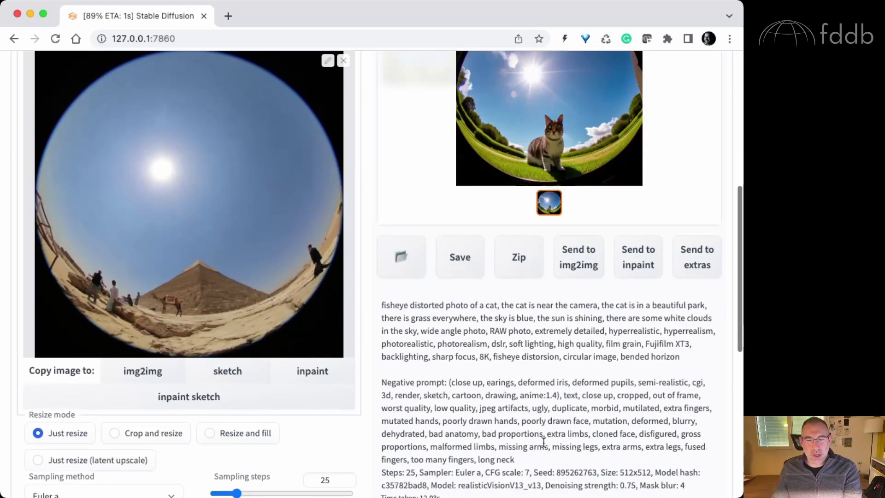
scroll(555, 322, up, 4)
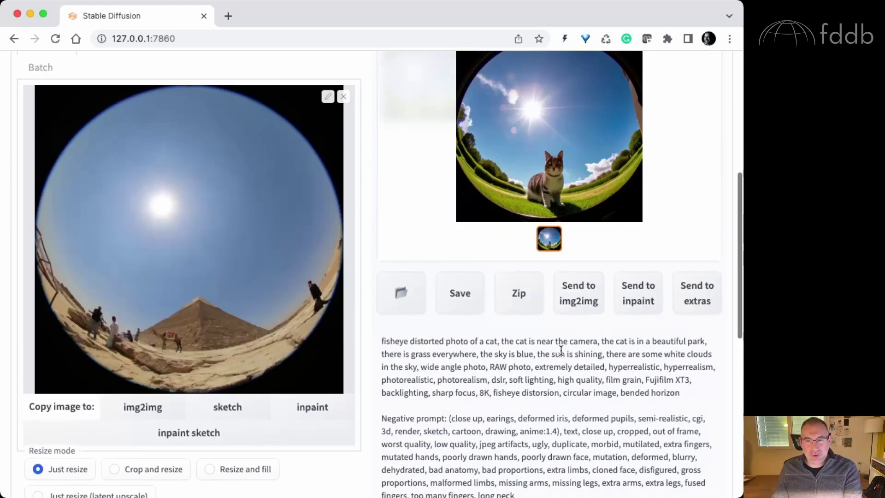
scroll(560, 321, up, 2)
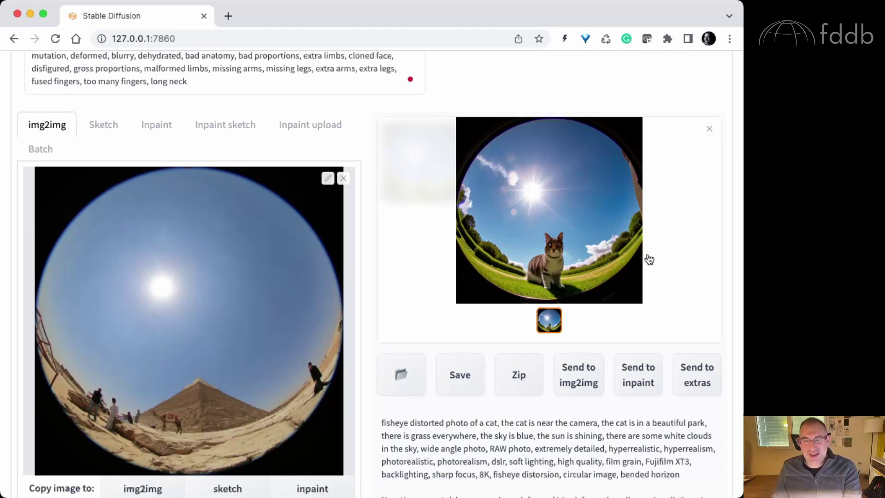
- Replace 'a cat' at the start of the prompt with 'a german little girl'
scroll(380, 198, up, 5)
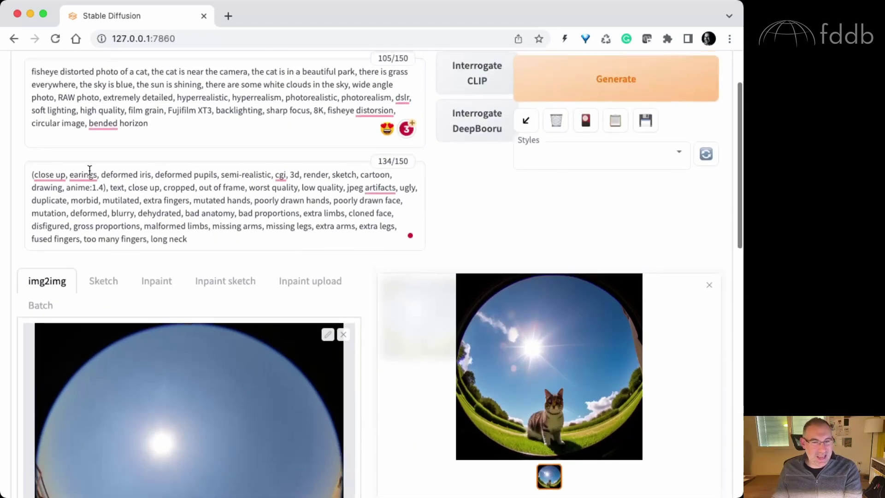
click(141, 69)
drag(148, 71, 128, 73)
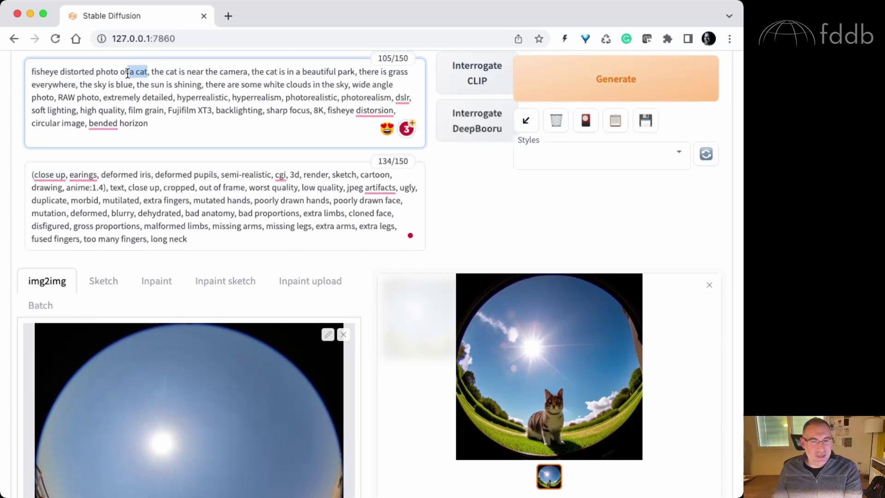
key(shift+Right)
key(shift+Right)
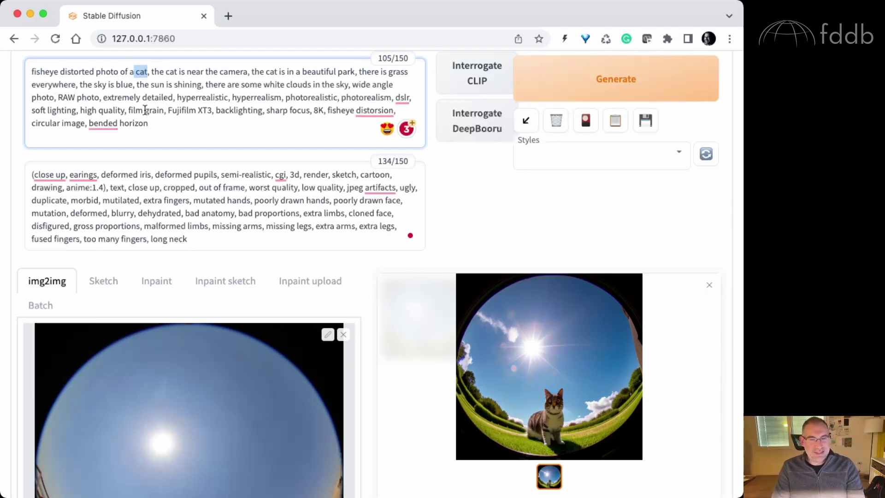
key(BackSpace)
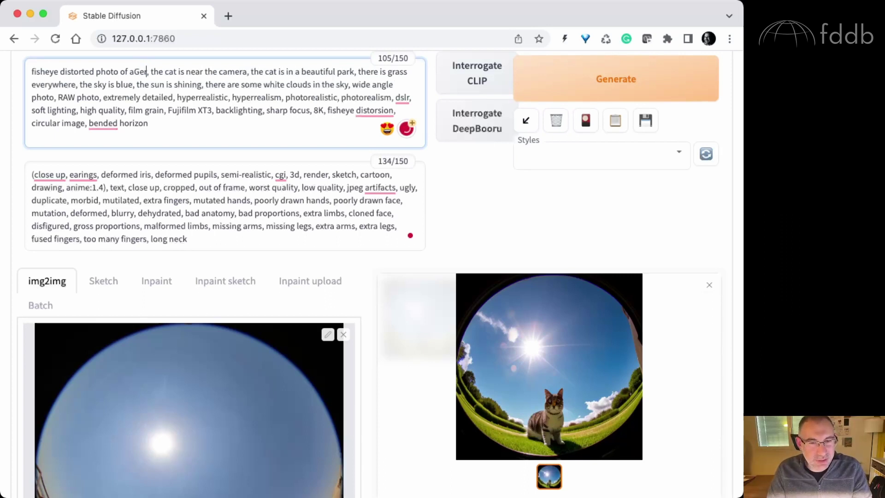
key(BackSpace)
text(G)
key(BackSpace)
text(german littl)
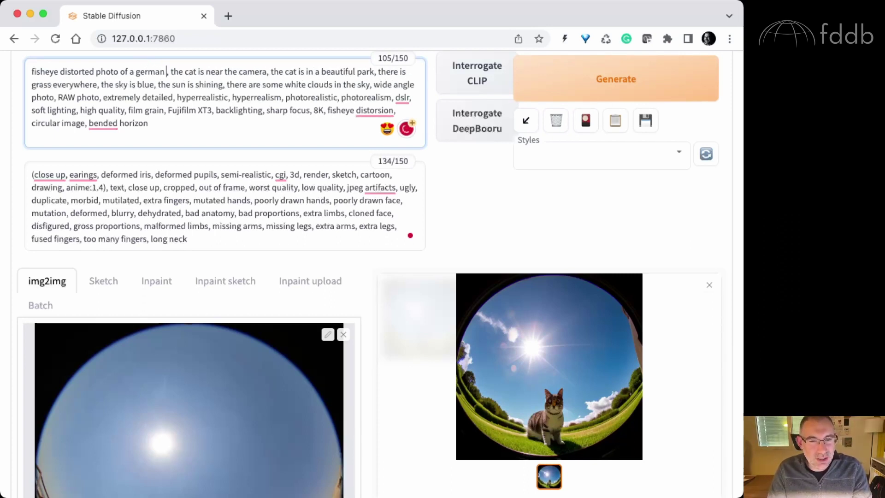
text(e c)
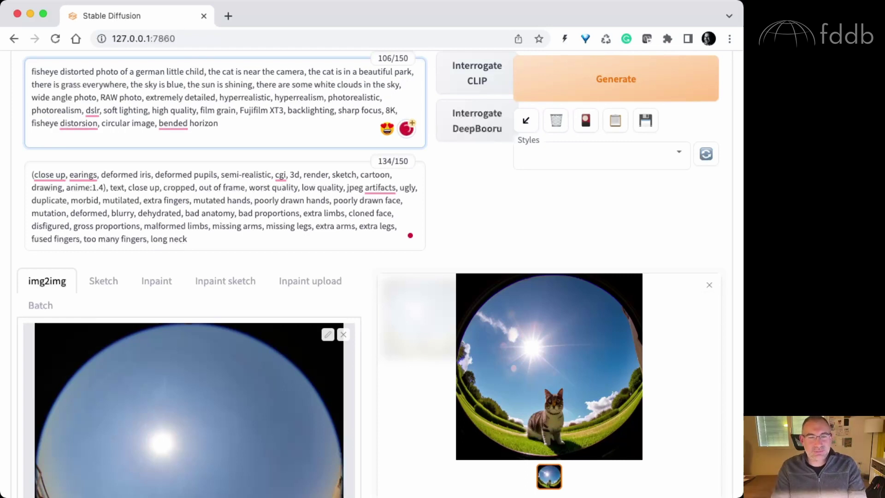
key(BackSpace)
text(girl)
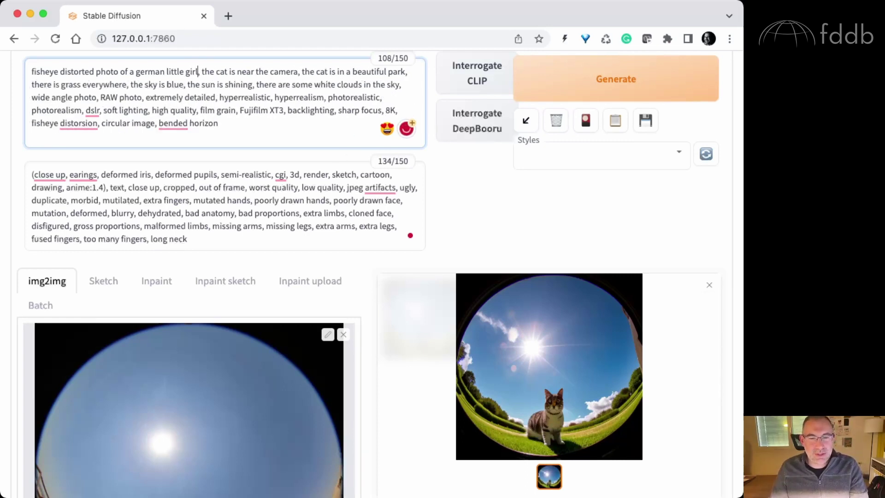
- Change the next 'cat' to 'girl' and add 'smiling and looking at the camera'
double_click(222, 72)
text(girl)
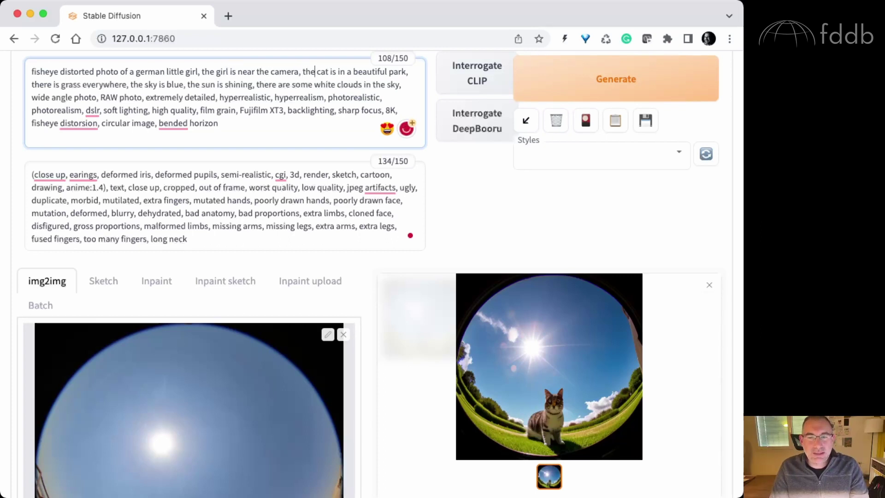
text(girl)
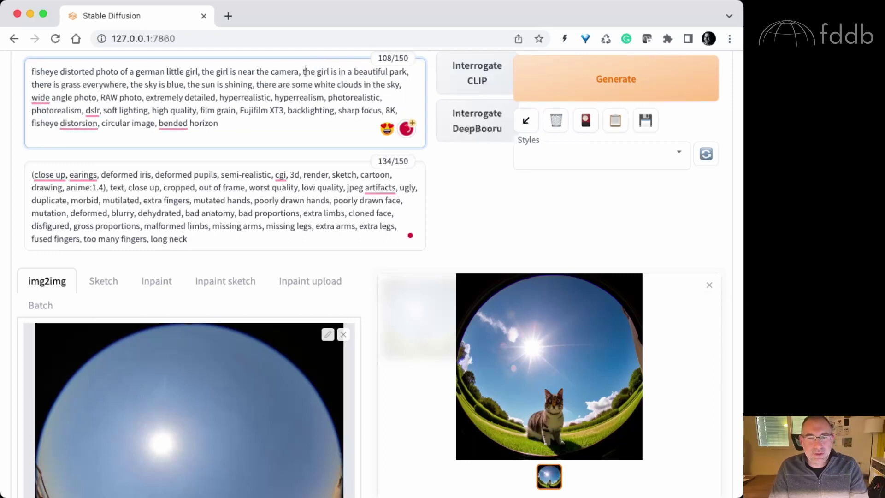
text(the )
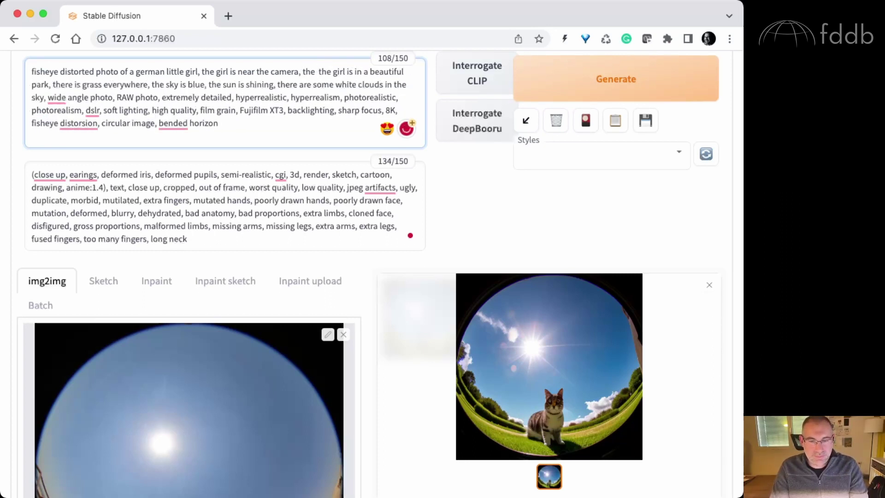
text(girl is)
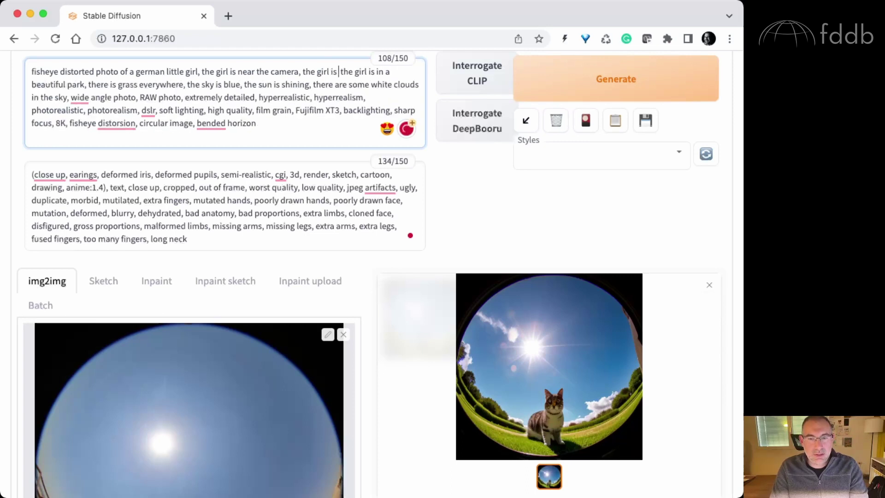
text( looking)
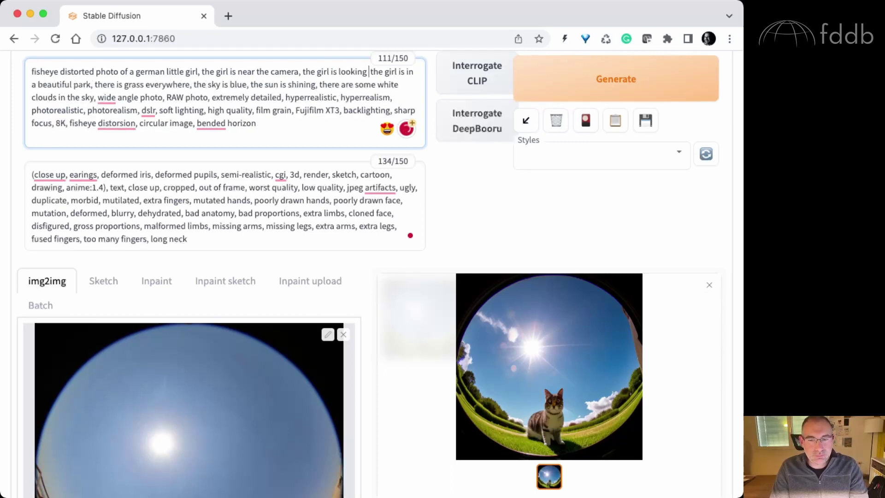
key(BackSpace)
key(BackSpace)
key(BackSpace)
key(BackSpace)
key(BackSpace)
key(BackSpace)
key(BackSpace)
text(smili)
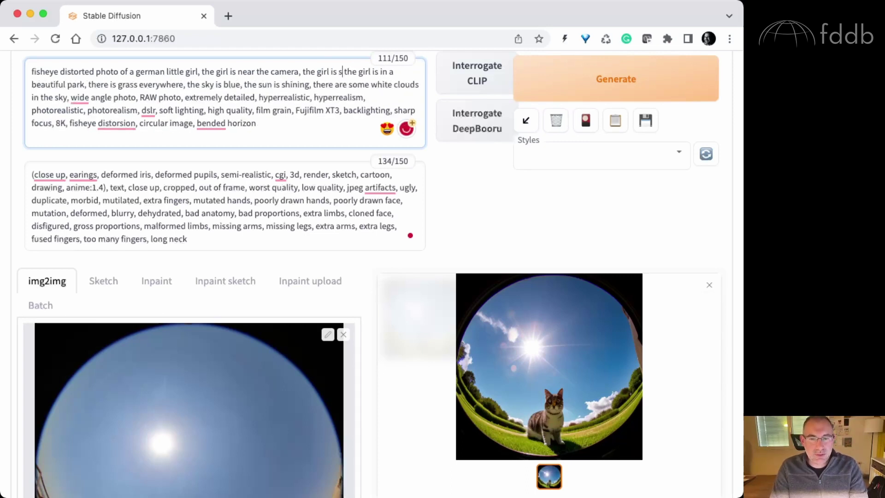
text(ng and looking at t)
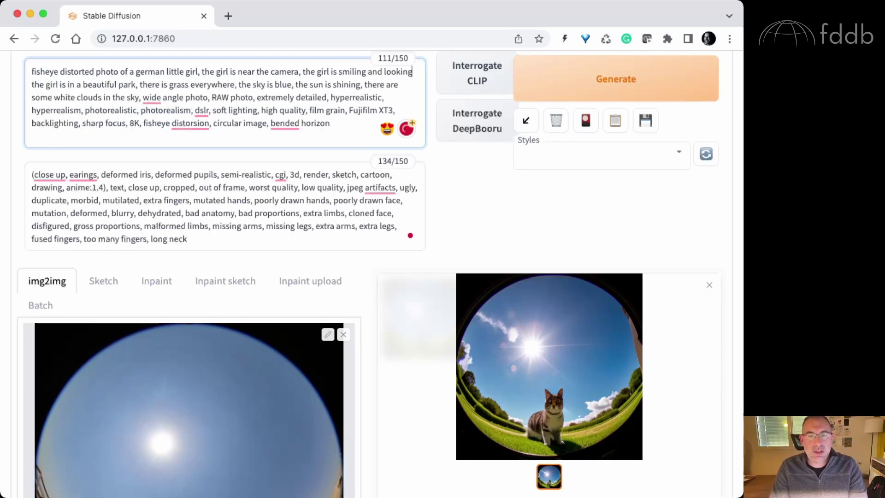
text(he camera,)
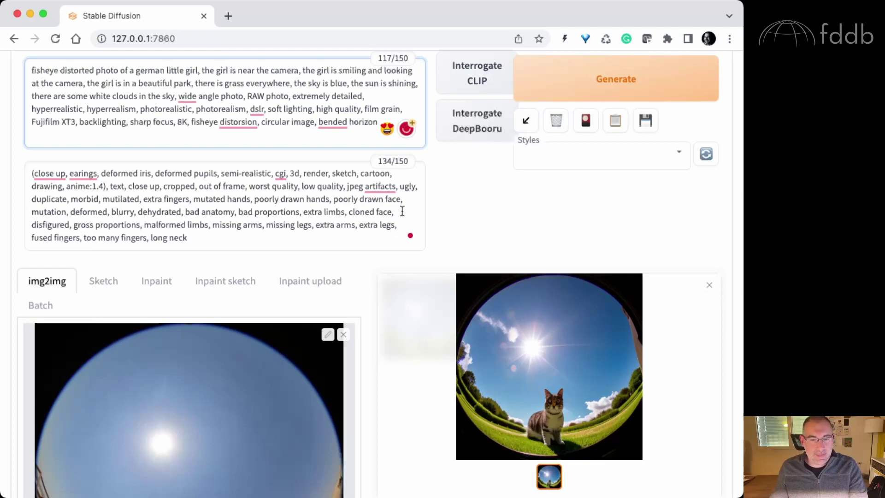
- Change the seed from 895262763 to -1 for a random seed
scroll(366, 299, down, 15)
click(228, 383)
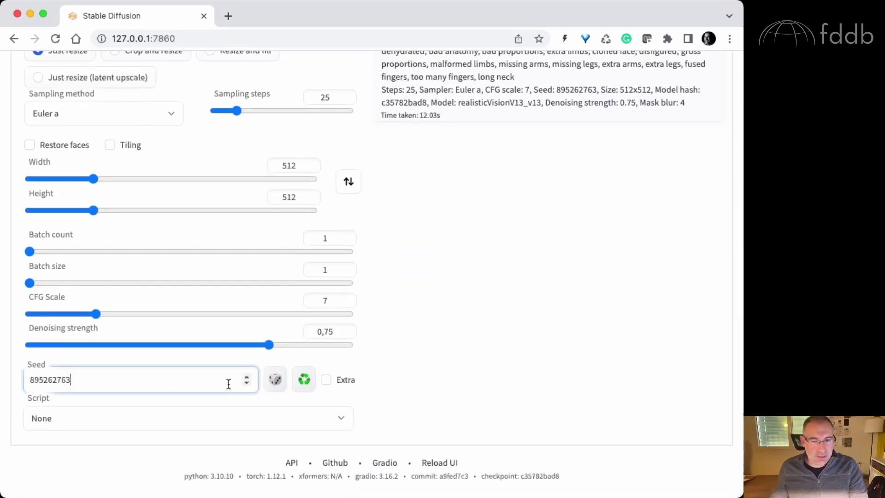
double_click(227, 383)
text(-1)
- Generate the fisheye little-girl-in-the-park image
scroll(341, 304, up, 15)
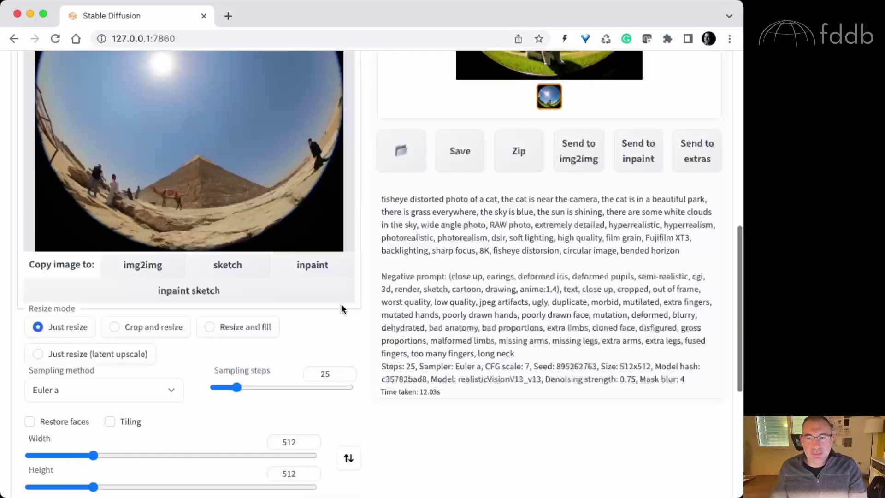
click(637, 173)
scroll(641, 212, down, 3)
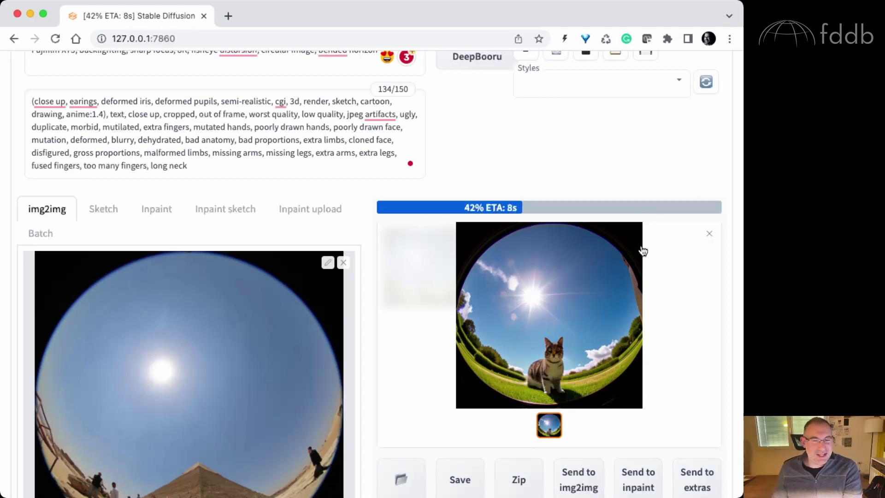
scroll(639, 310, down, 1)
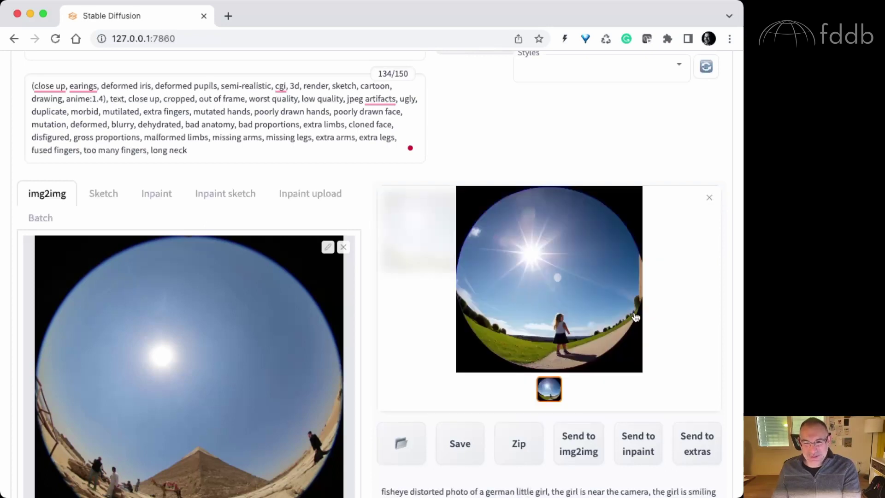
scroll(584, 318, up, 1)
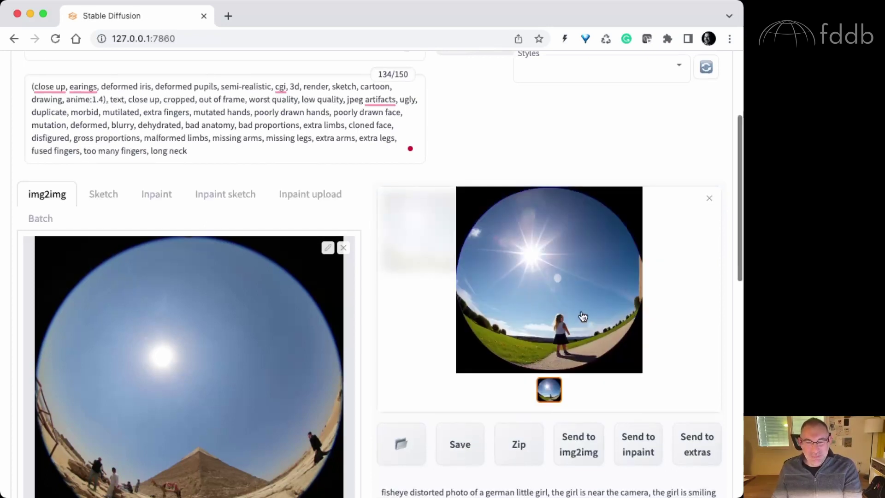
click(582, 316)
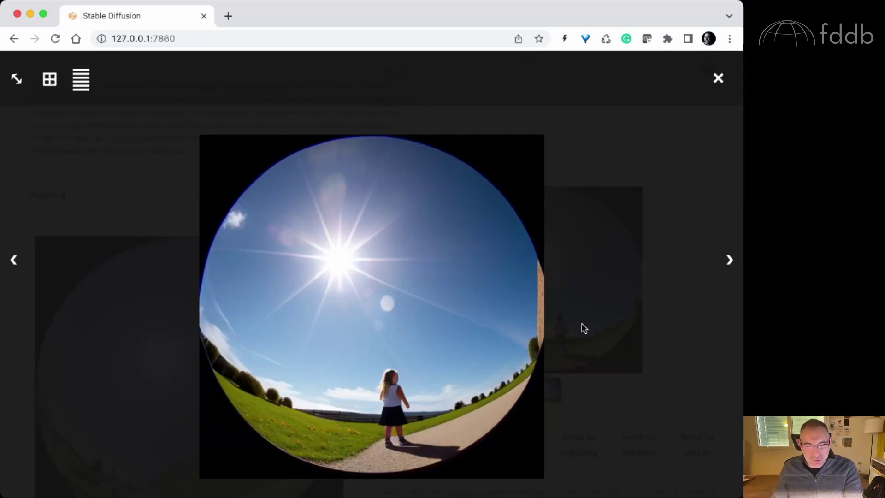
click(610, 338)
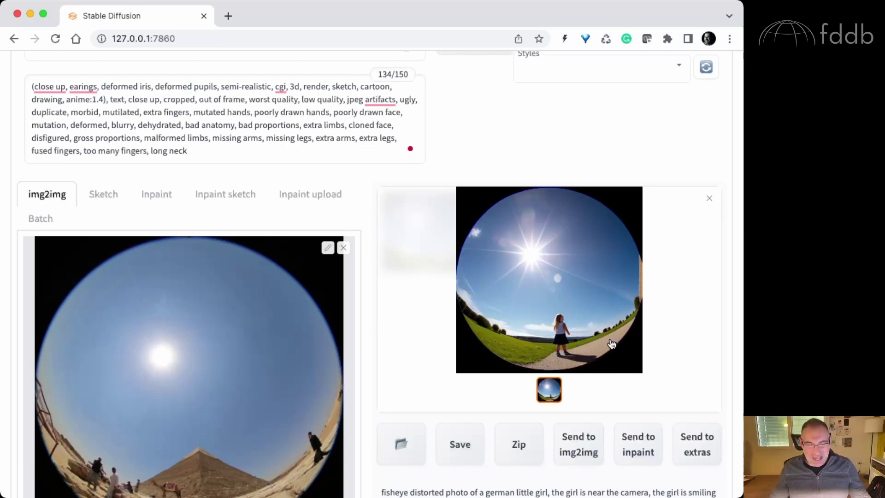
scroll(611, 344, up, 4)
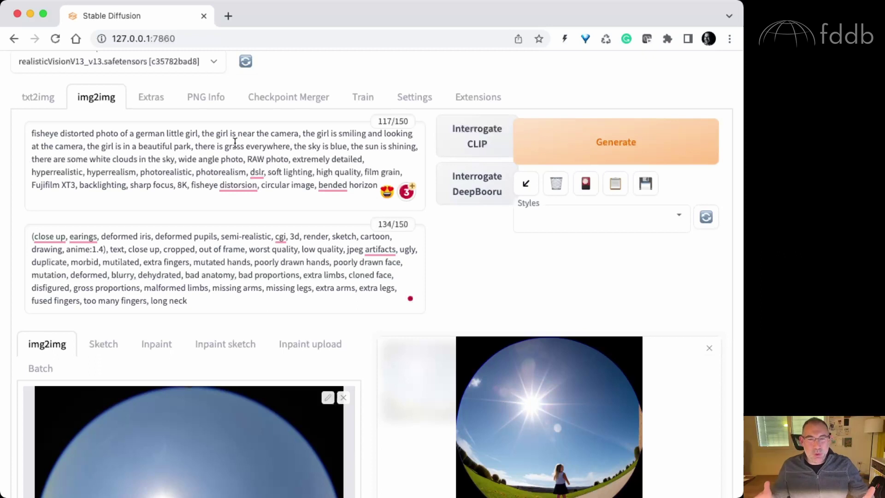
scroll(235, 142, down, 3)
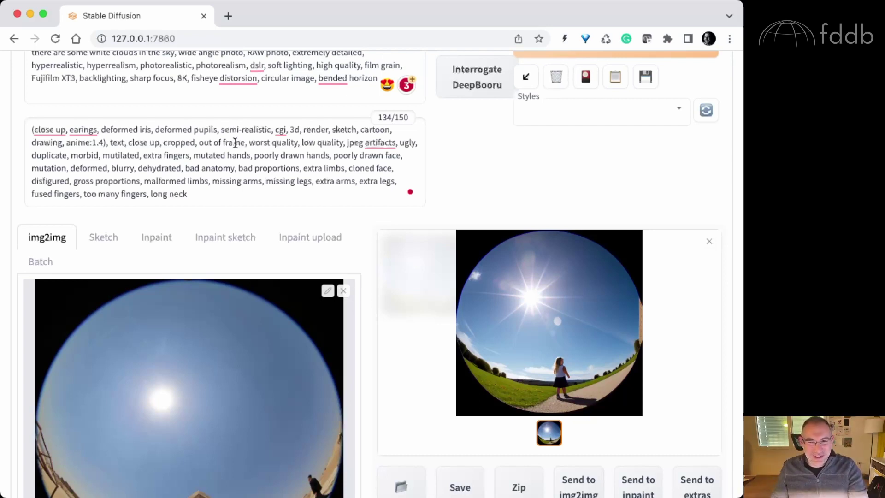
- Raise the Batch count to 4
scroll(438, 155, up, 3)
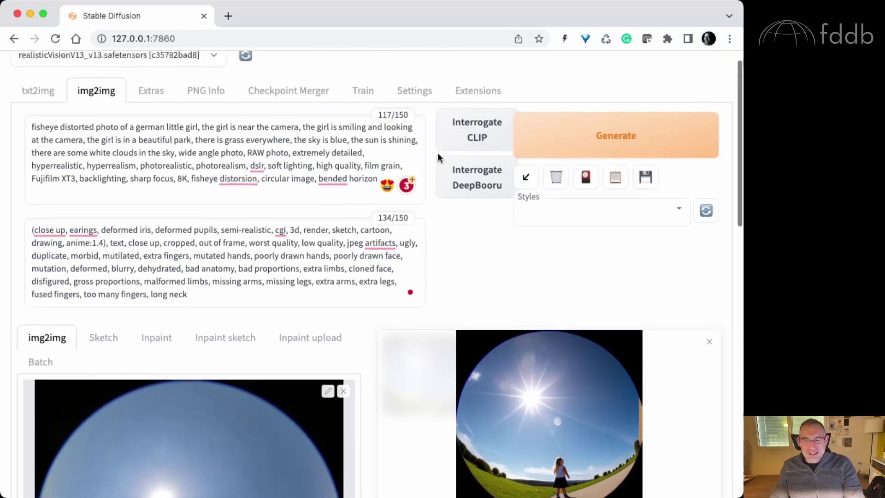
scroll(438, 153, down, 15)
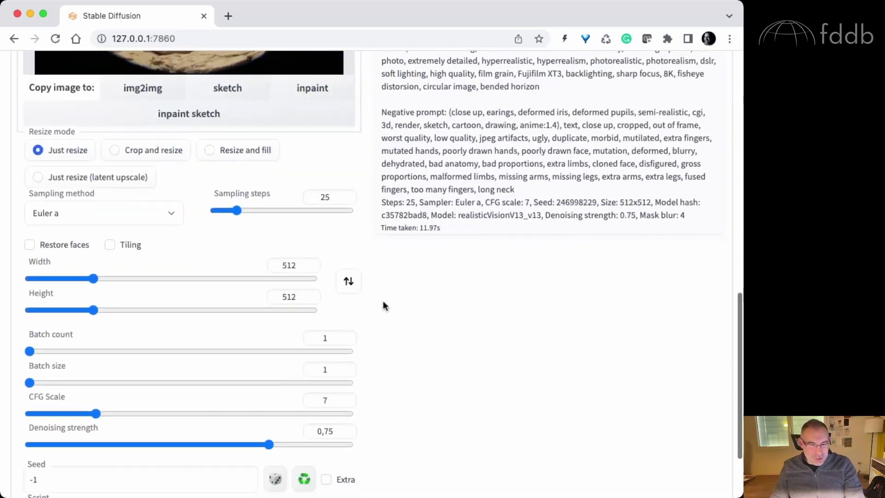
scroll(383, 306, down, 1)
double_click(346, 299)
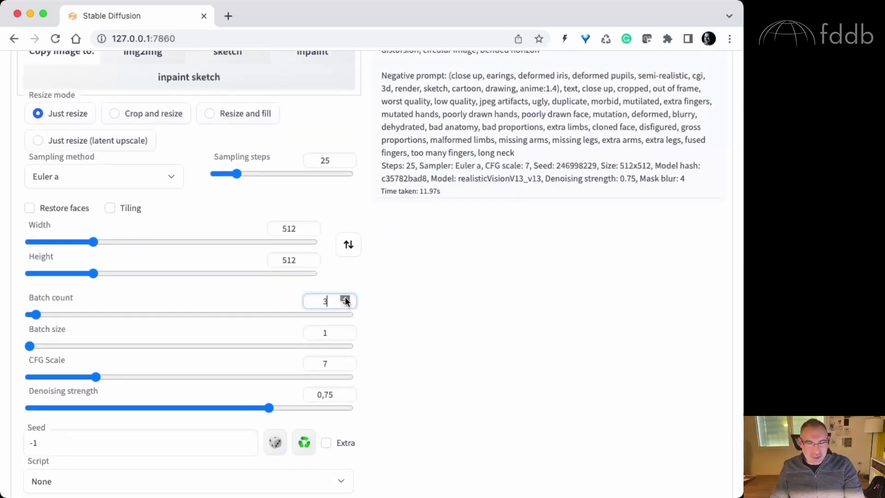
click(345, 299)
- Generate the batch of four fisheye park images and view the resulting grid
scroll(537, 375, up, 15)
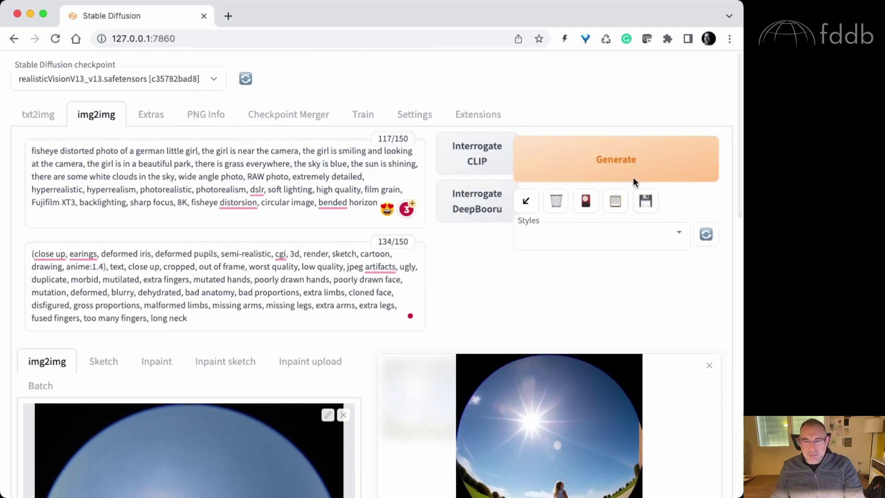
click(634, 180)
scroll(606, 389, down, 5)
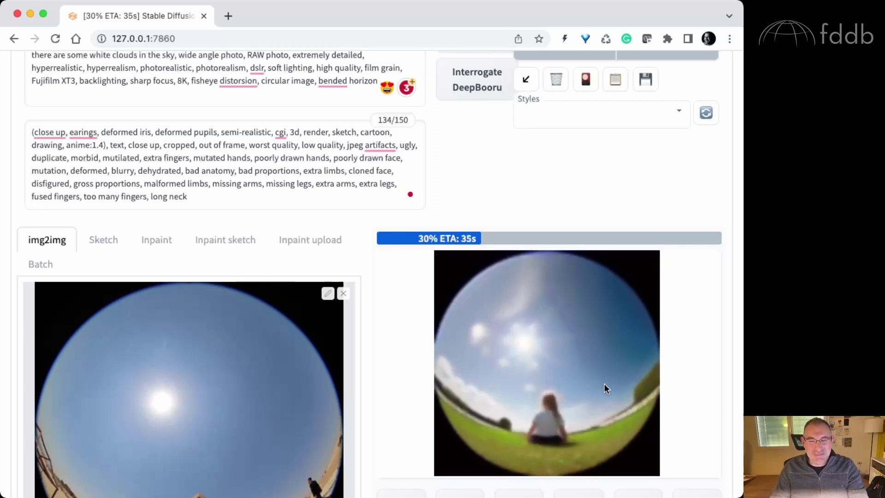
scroll(604, 389, down, 1)
scroll(604, 385, down, 2)
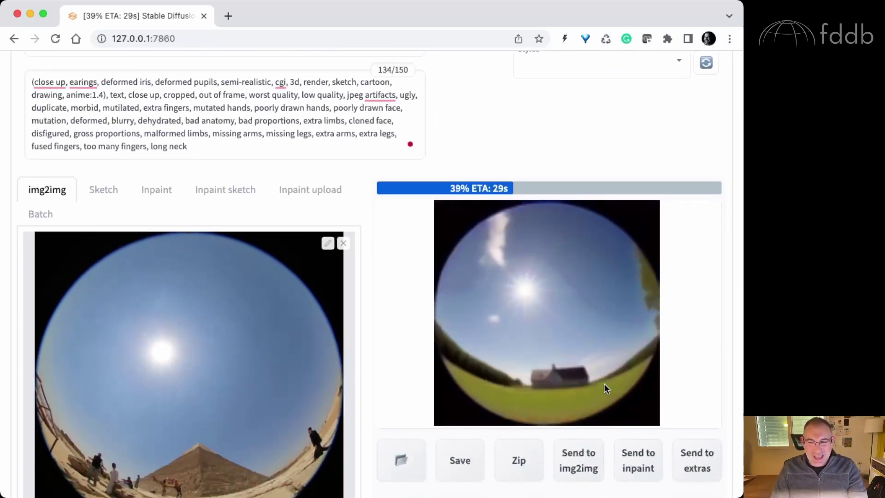
scroll(604, 384, down, 5)
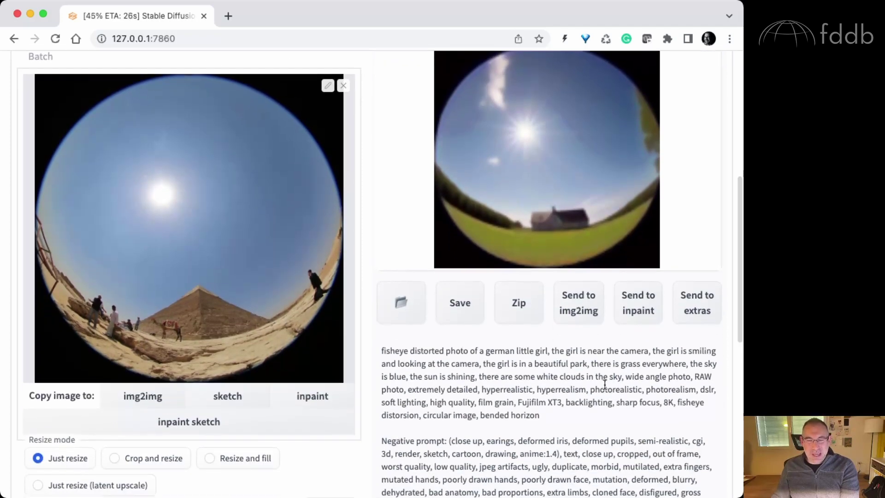
scroll(604, 388, up, 1)
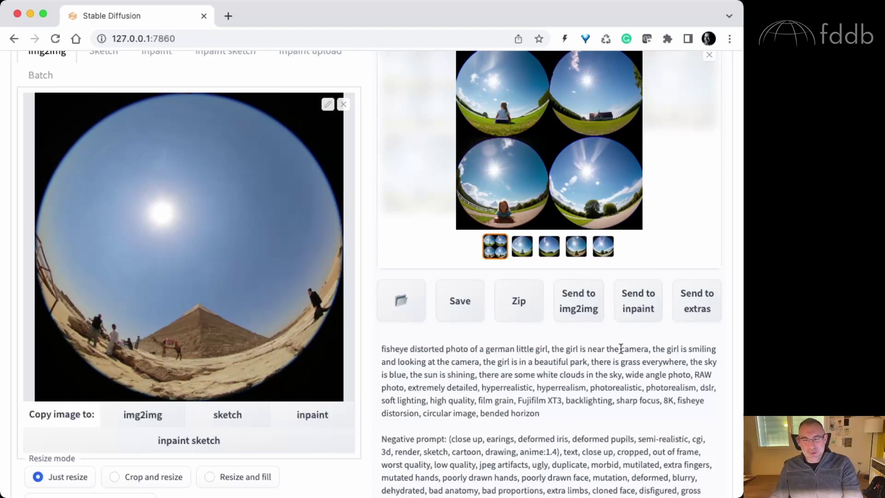
- Page through the girl-on-grass, house, smiling-girl and trees-and-path variations full size, then close the viewer
scroll(621, 348, up, 3)
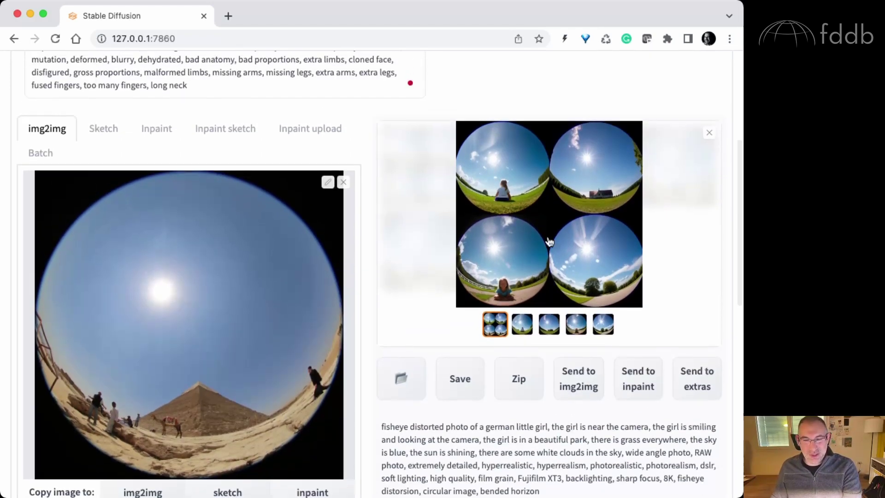
click(513, 239)
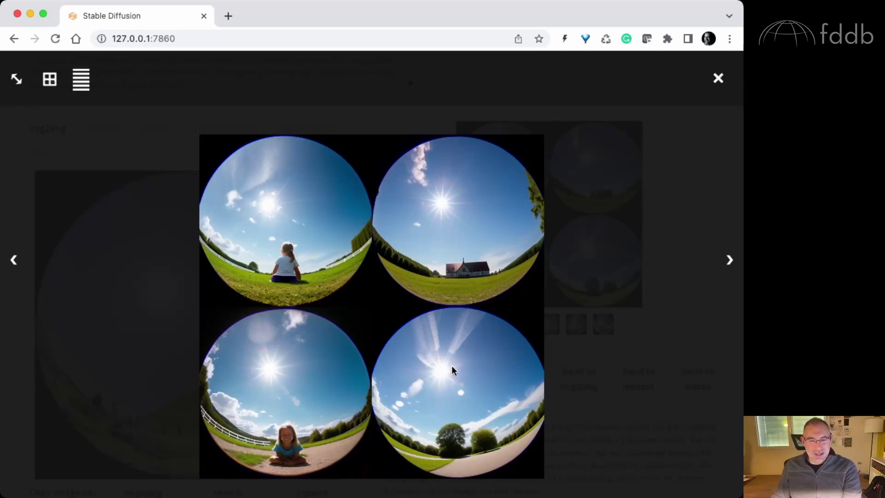
key(Right)
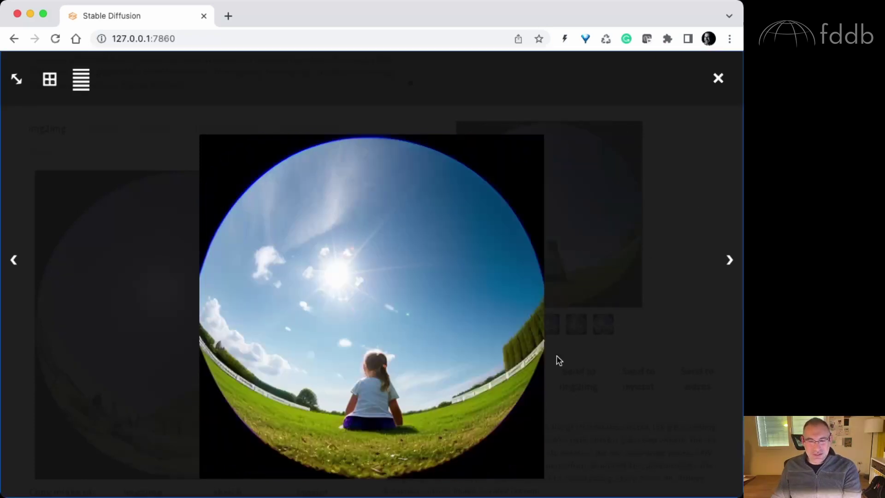
key(Right)
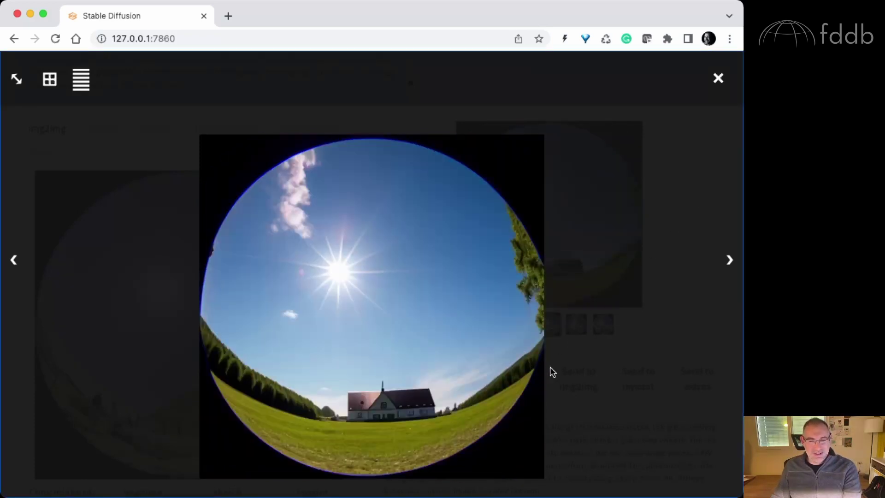
key(Right)
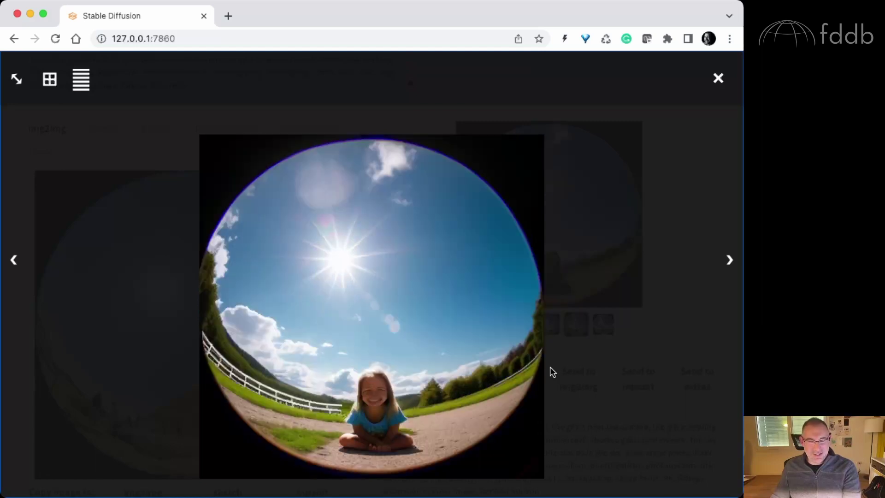
key(Right)
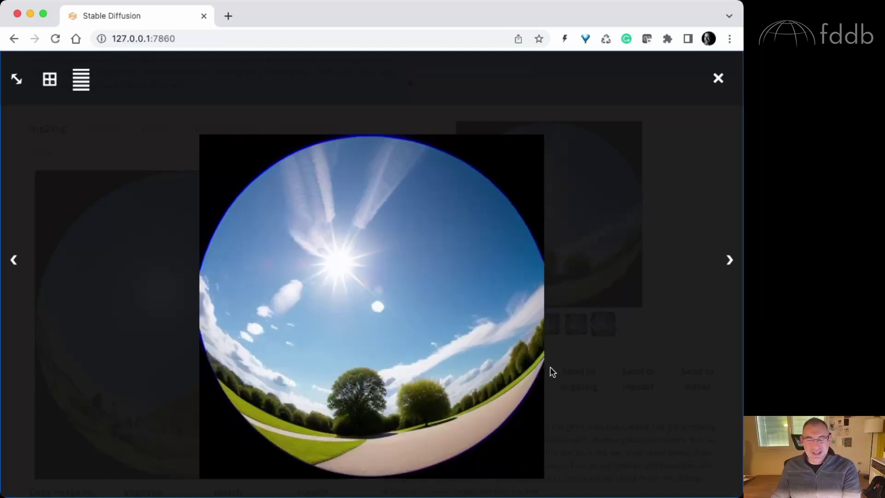
click(718, 77)
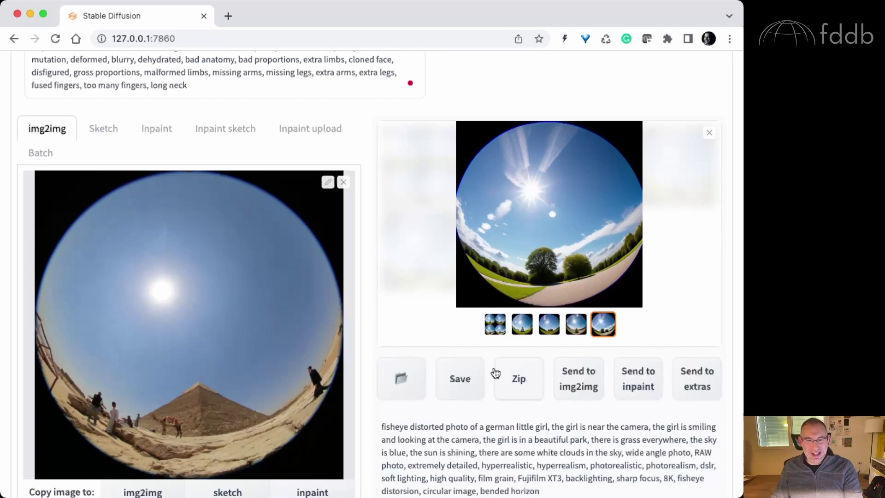
scroll(496, 373, up, 5)
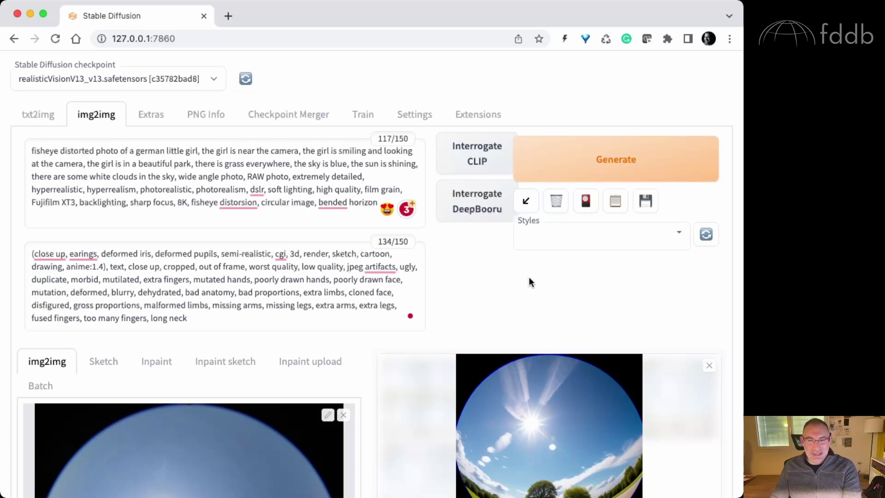
scroll(542, 279, down, 3)
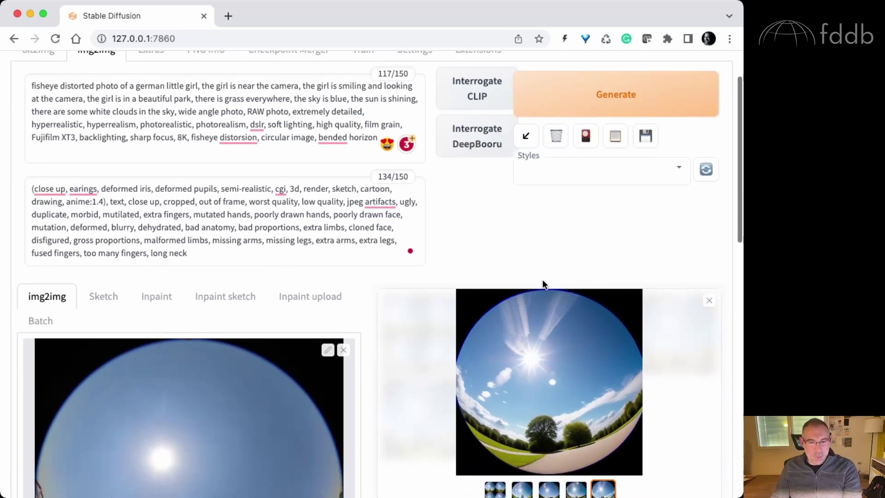
scroll(542, 279, down, 3)
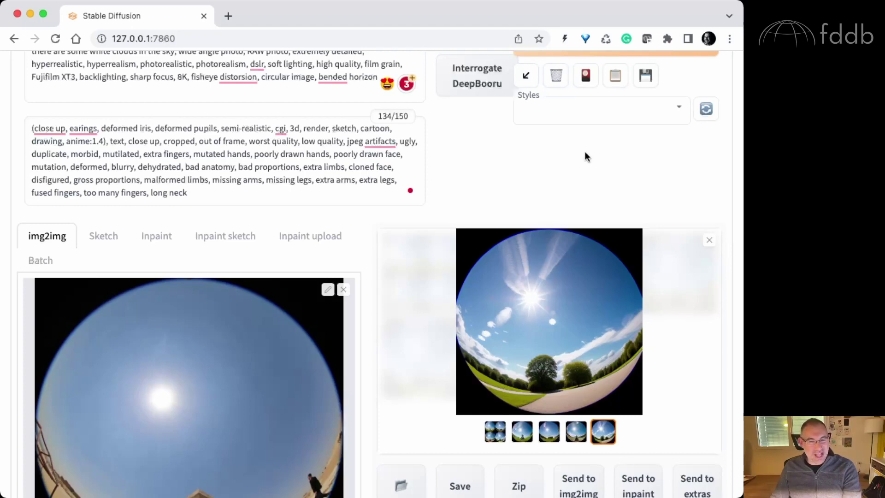
scroll(585, 151, down, 10)
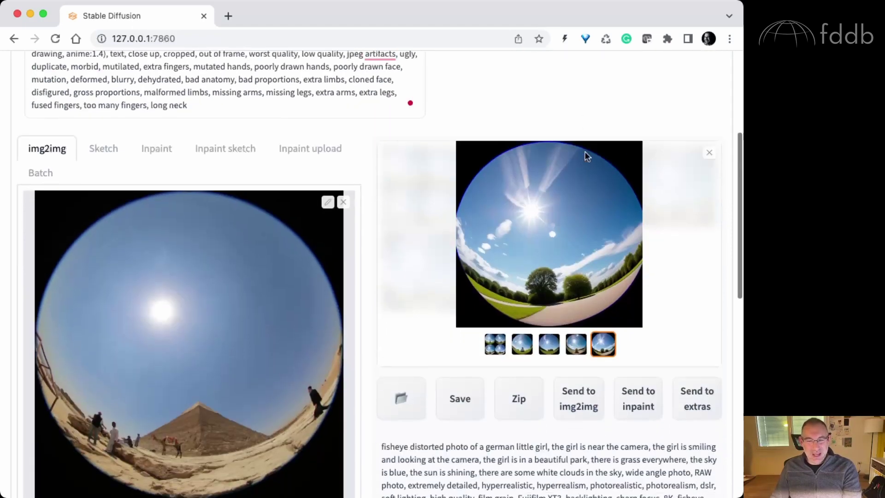
scroll(583, 170, down, 2)
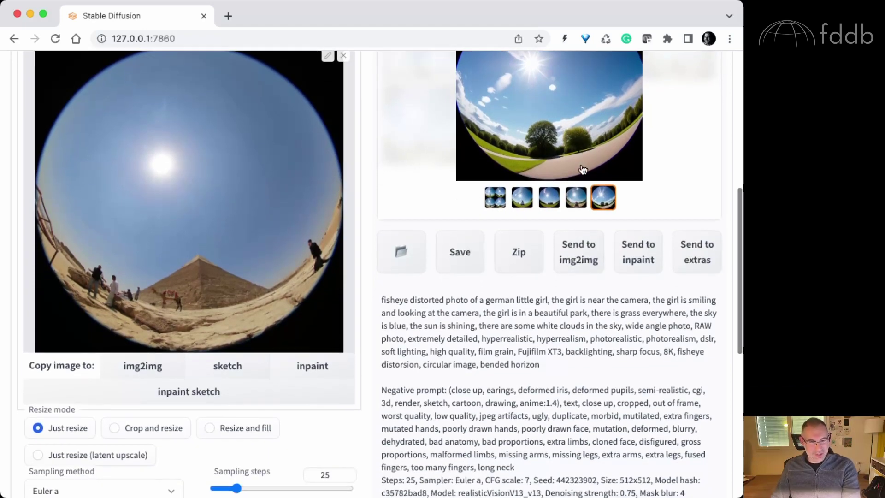